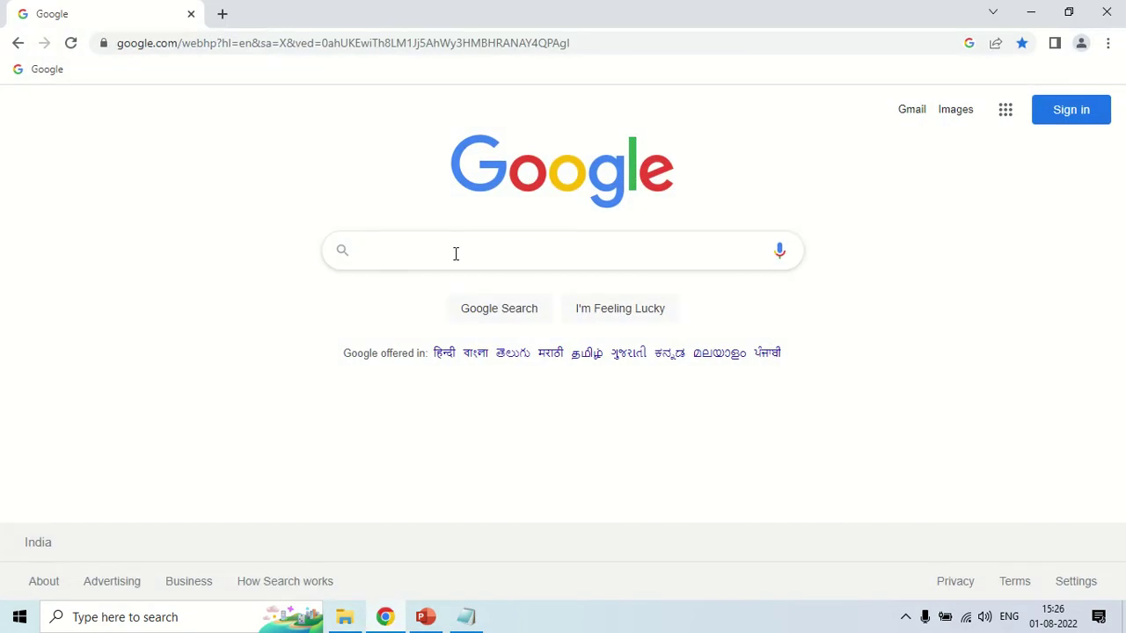
# Search Google for "MEGA XI" and open the MEGA Software website
pyautogui.write('MEGA Xl')
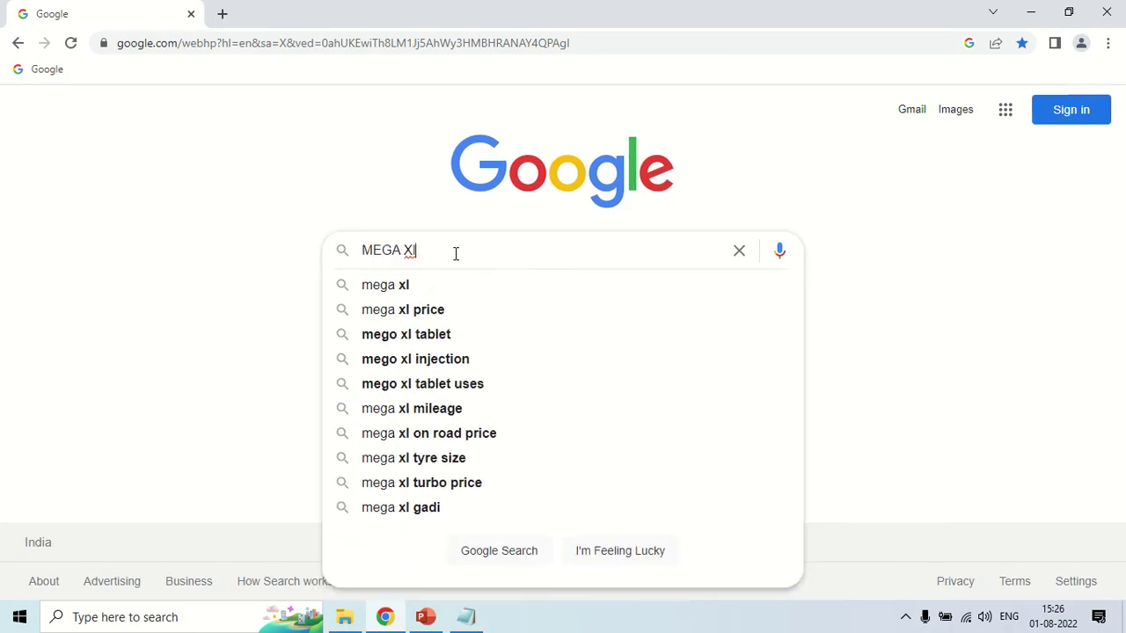
pyautogui.press('Return')
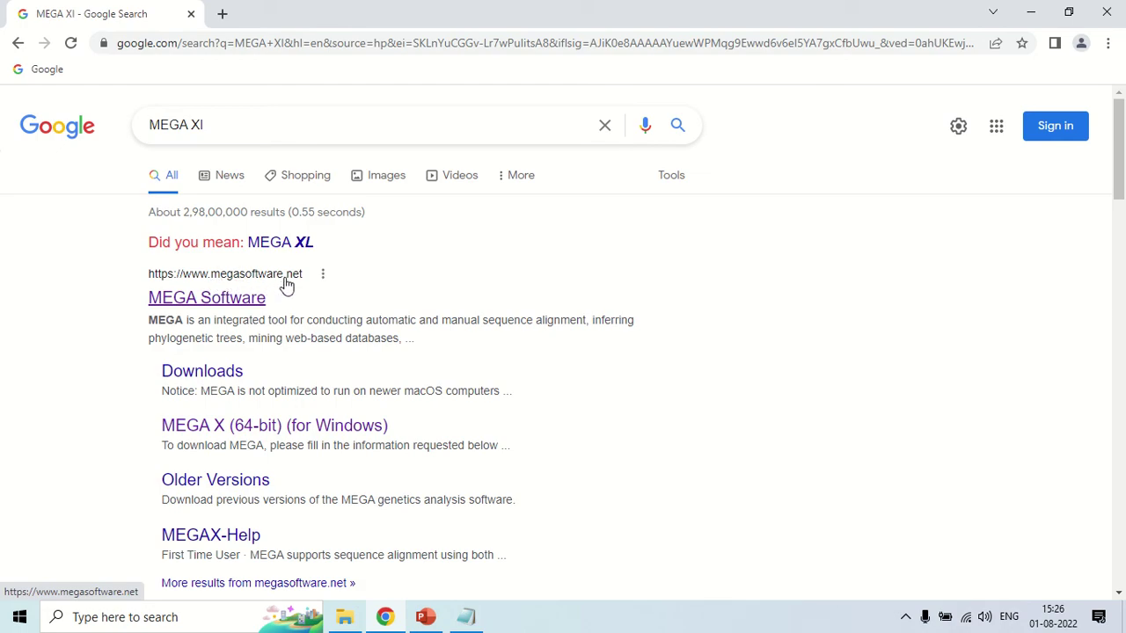
pyautogui.click(227, 301)
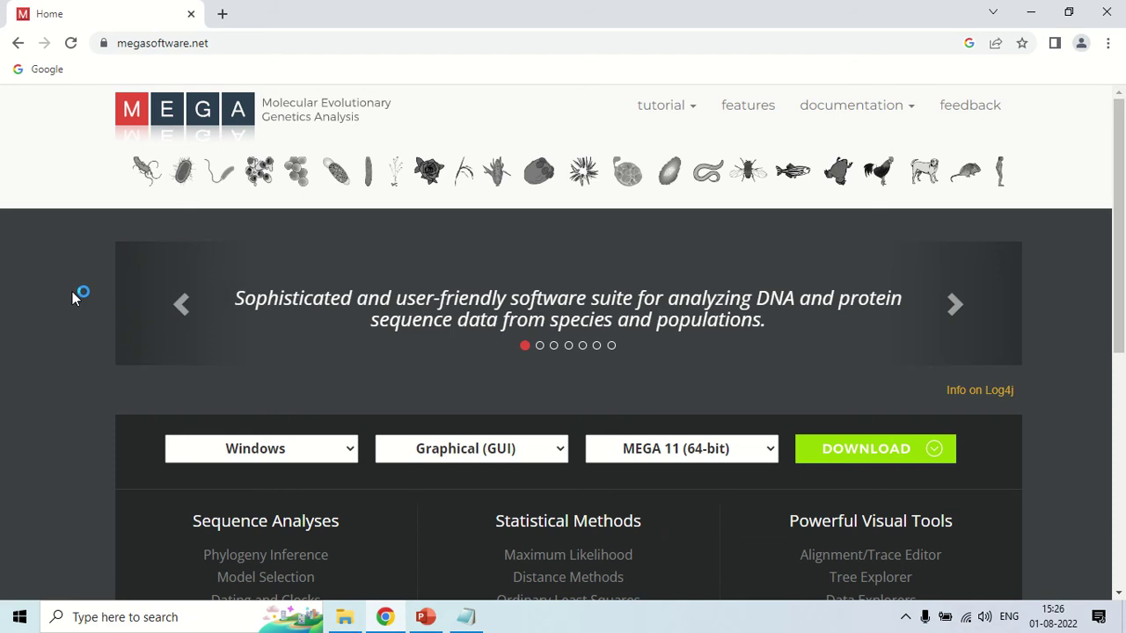
# Request the download of MEGA 11 (64-bit) for Windows with the graphical interface
pyautogui.scroll(-1, 73, 291)
pyautogui.click(352, 366)
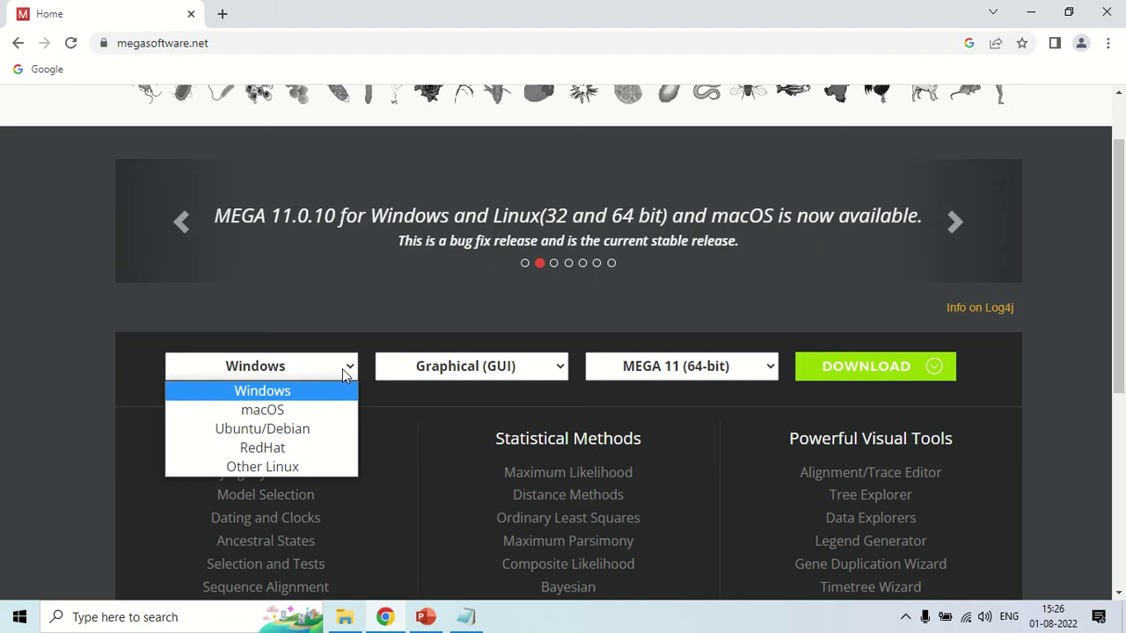
pyautogui.click(347, 369)
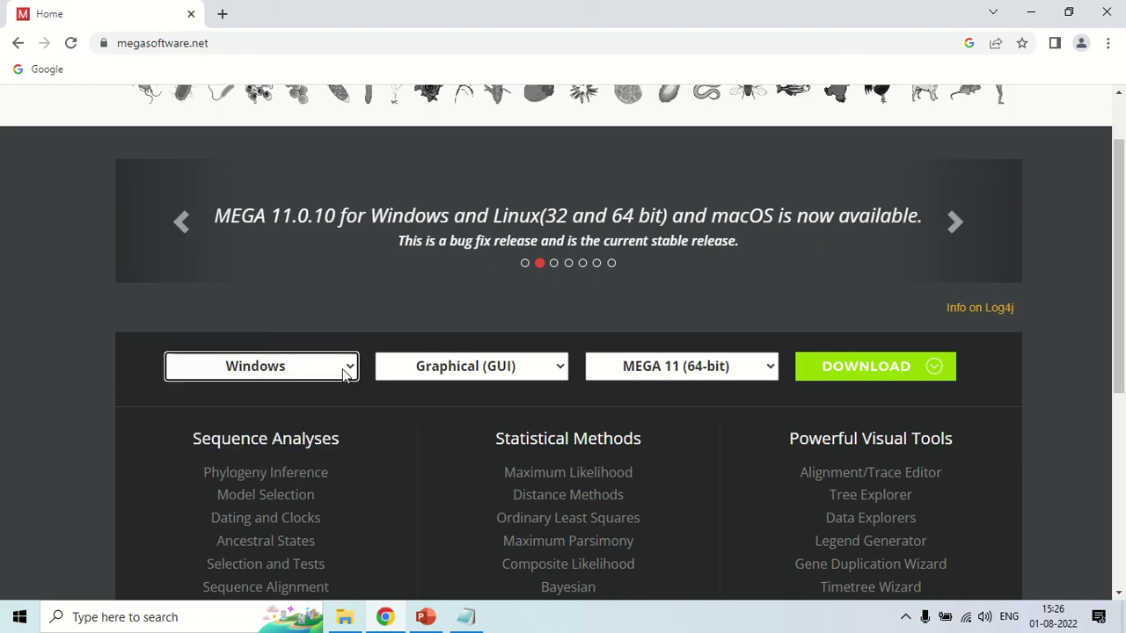
pyautogui.click(770, 369)
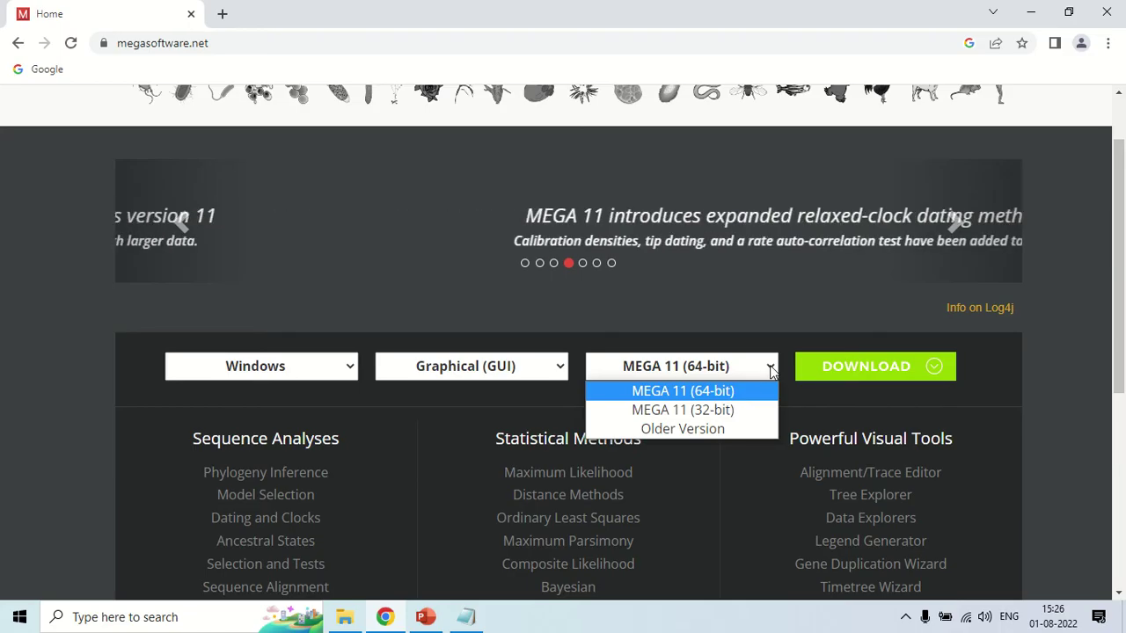
pyautogui.click(726, 398)
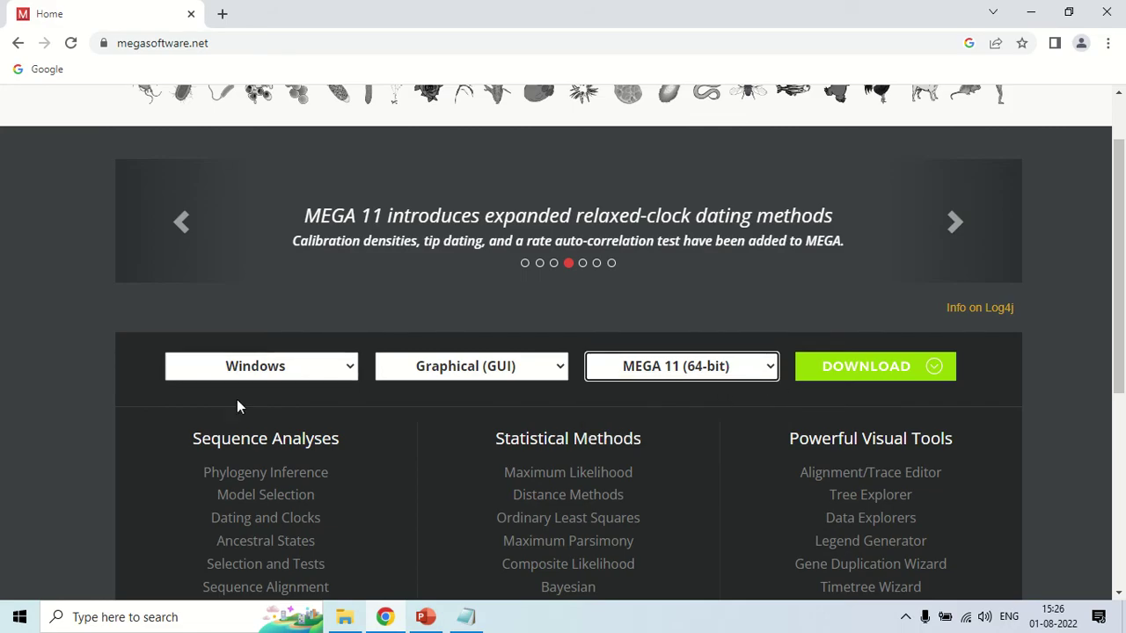
pyautogui.click(859, 373)
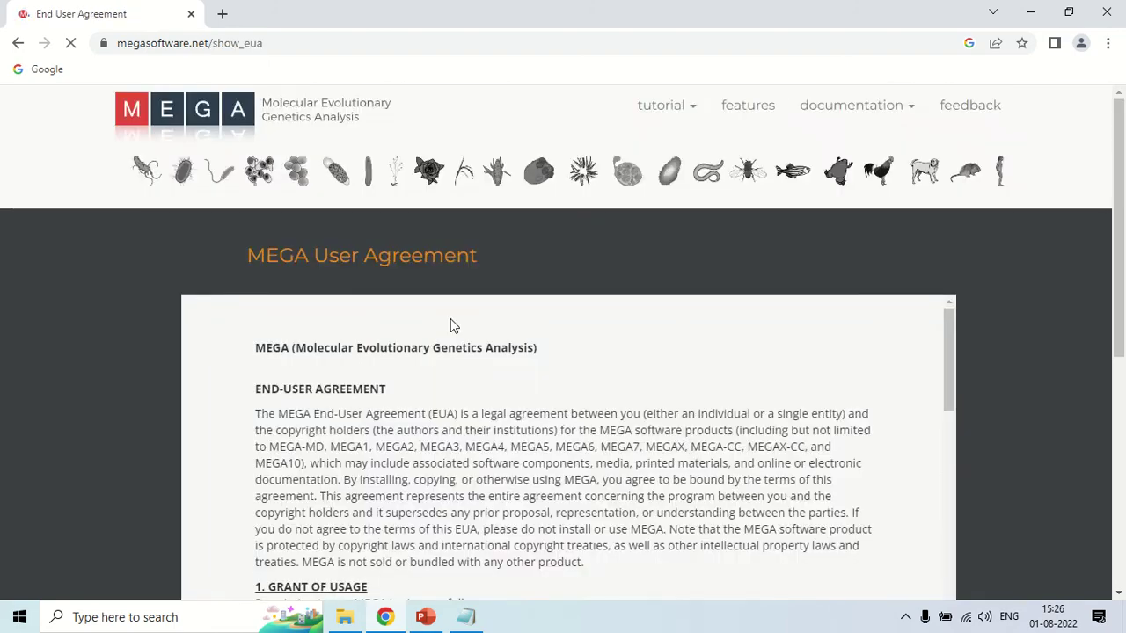
# Go through the MEGA User Agreement to its end and accept it
pyautogui.scroll(-10, 506, 378)
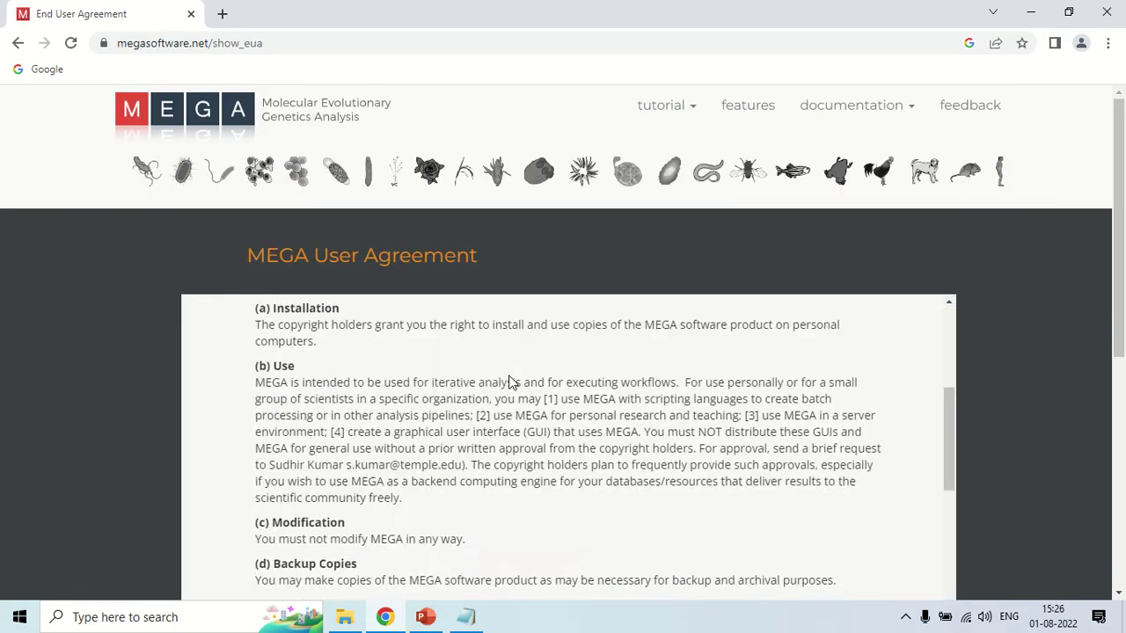
pyautogui.scroll(-5, 511, 375)
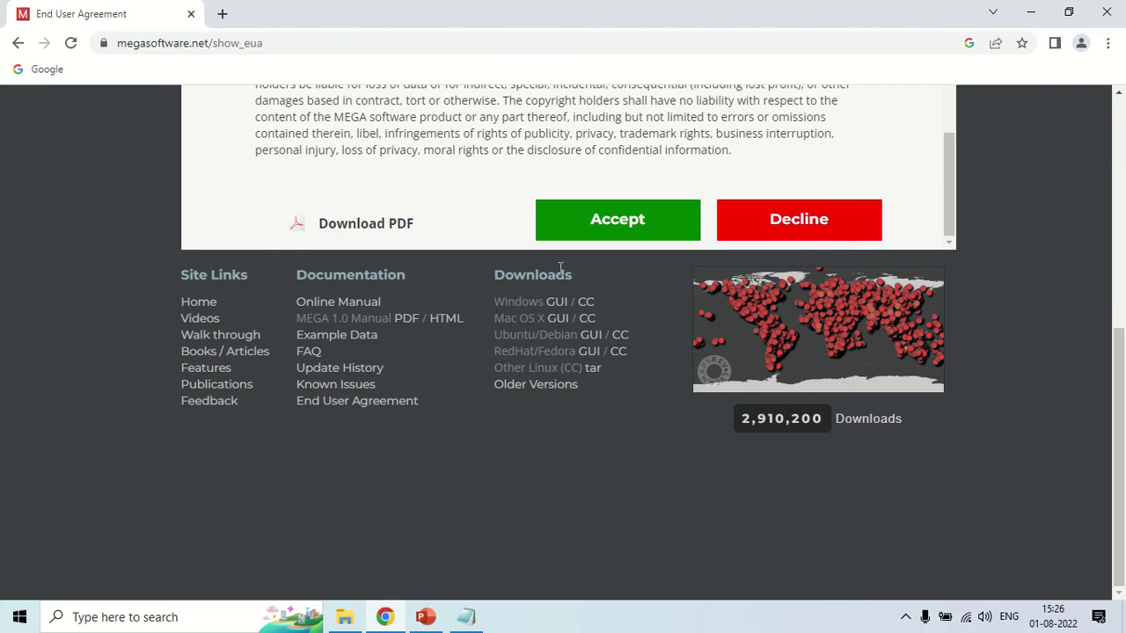
pyautogui.click(628, 231)
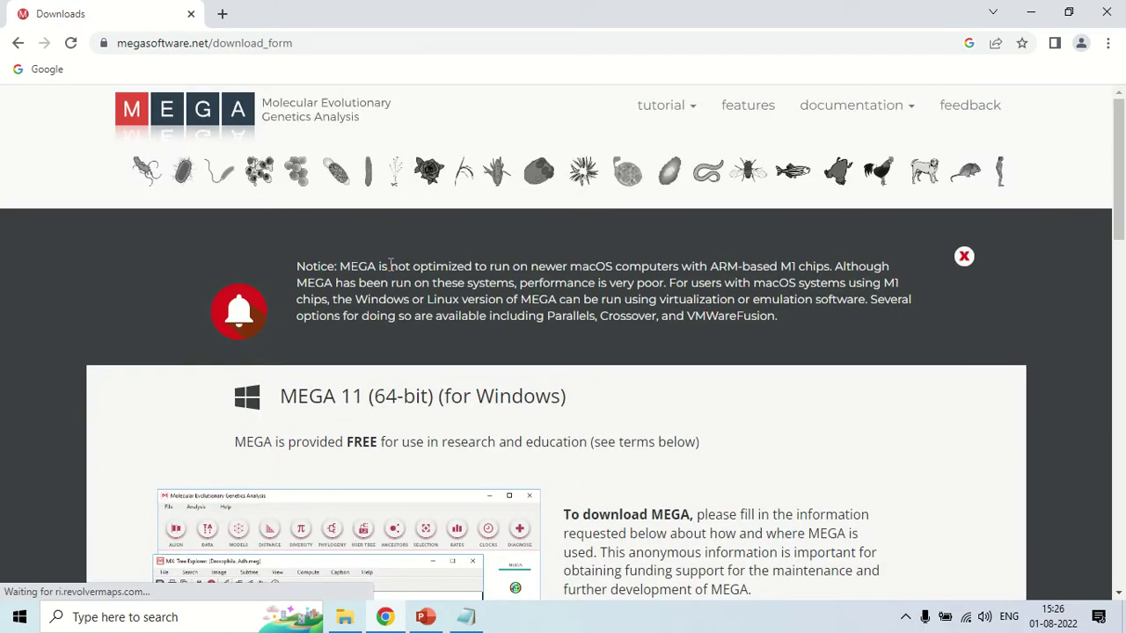
# Review the MEGA 11 download form, including its country, institution and role fields
pyautogui.scroll(-2, 390, 266)
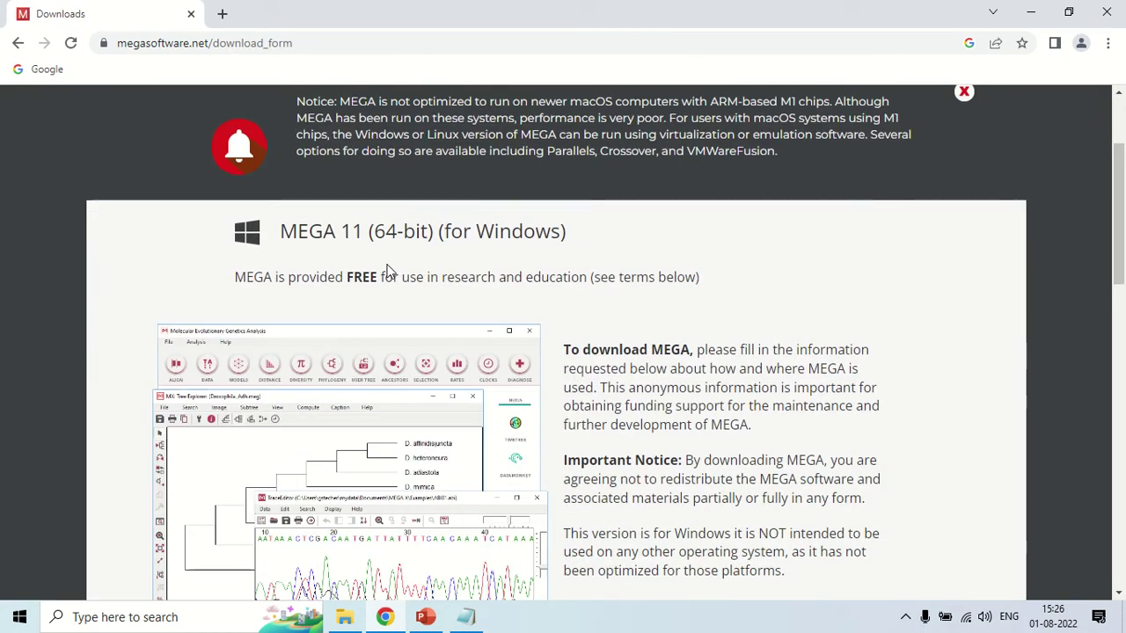
pyautogui.scroll(-3, 387, 270)
pyautogui.scroll(-1, 384, 270)
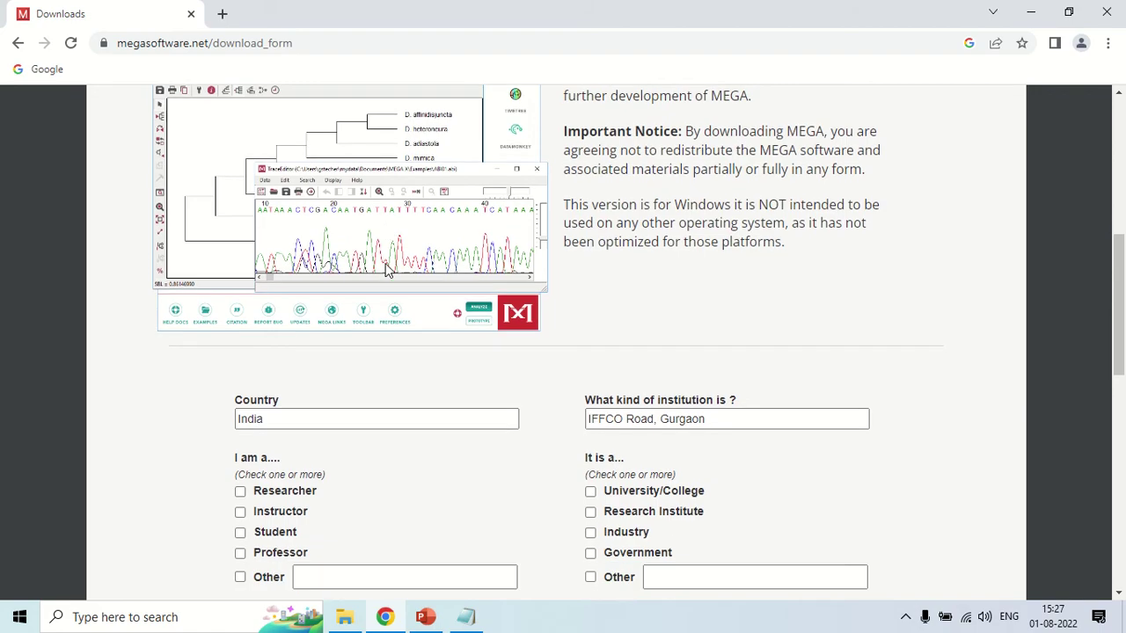
pyautogui.scroll(-2, 385, 270)
pyautogui.click(262, 253)
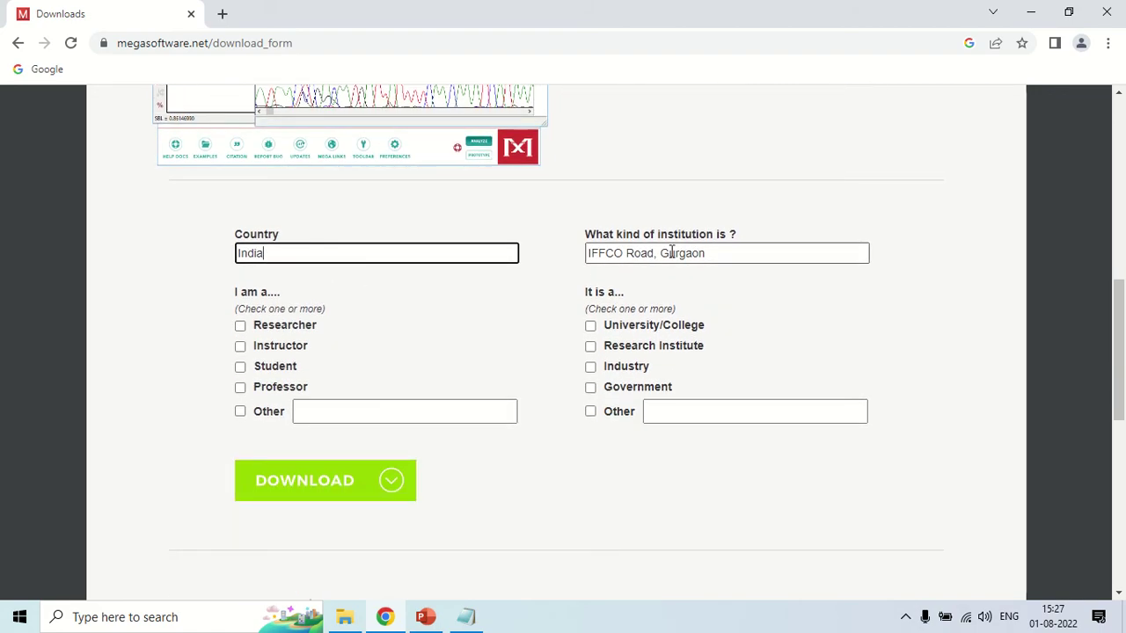
pyautogui.click(726, 253)
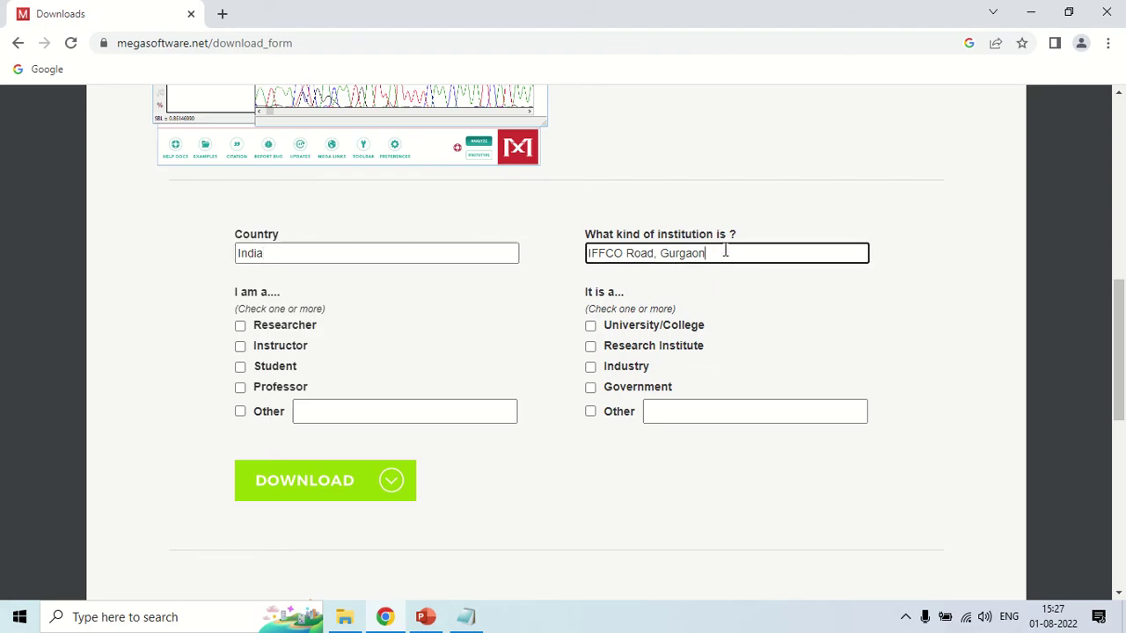
pyautogui.click(293, 325)
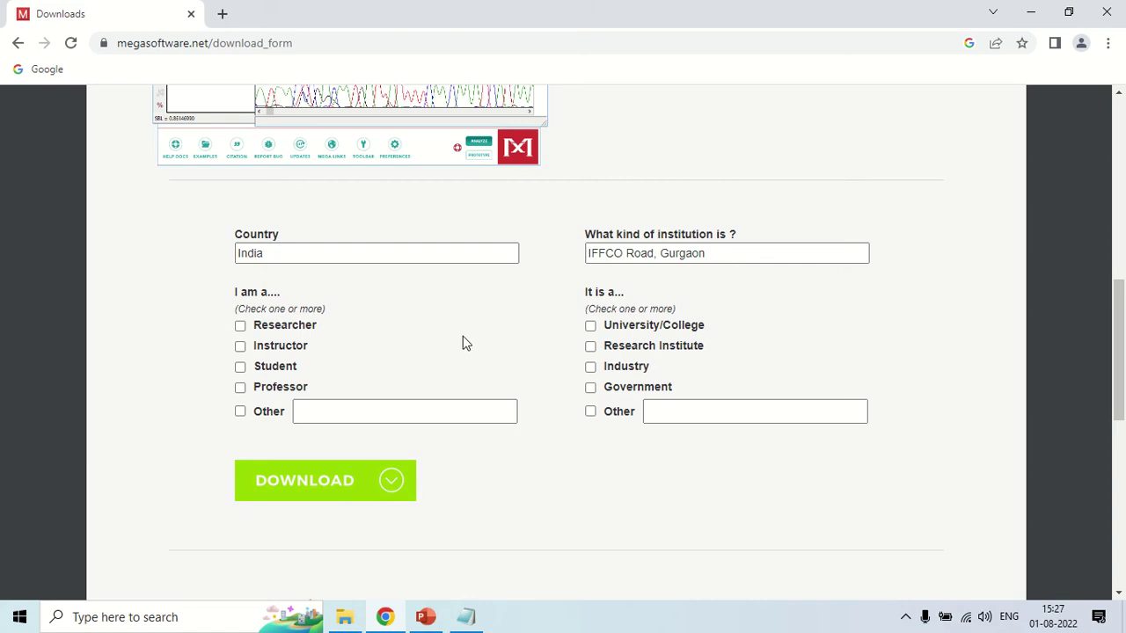
# Show the desktop and launch the installed MEGA11 program
pyautogui.press('super+d')
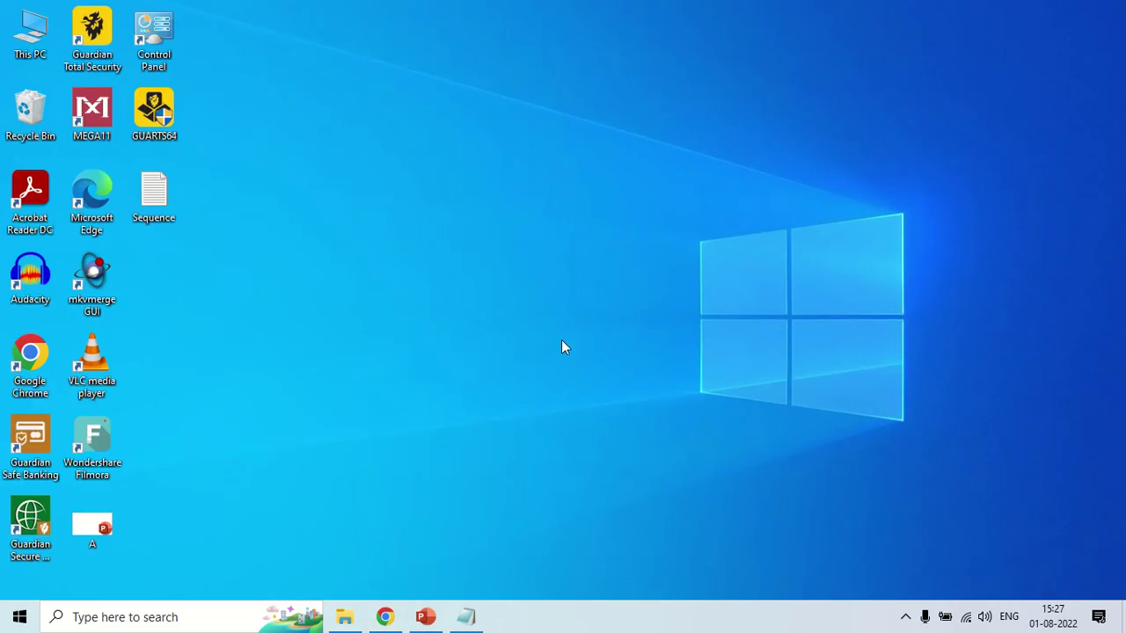
pyautogui.doubleClick(92, 104)
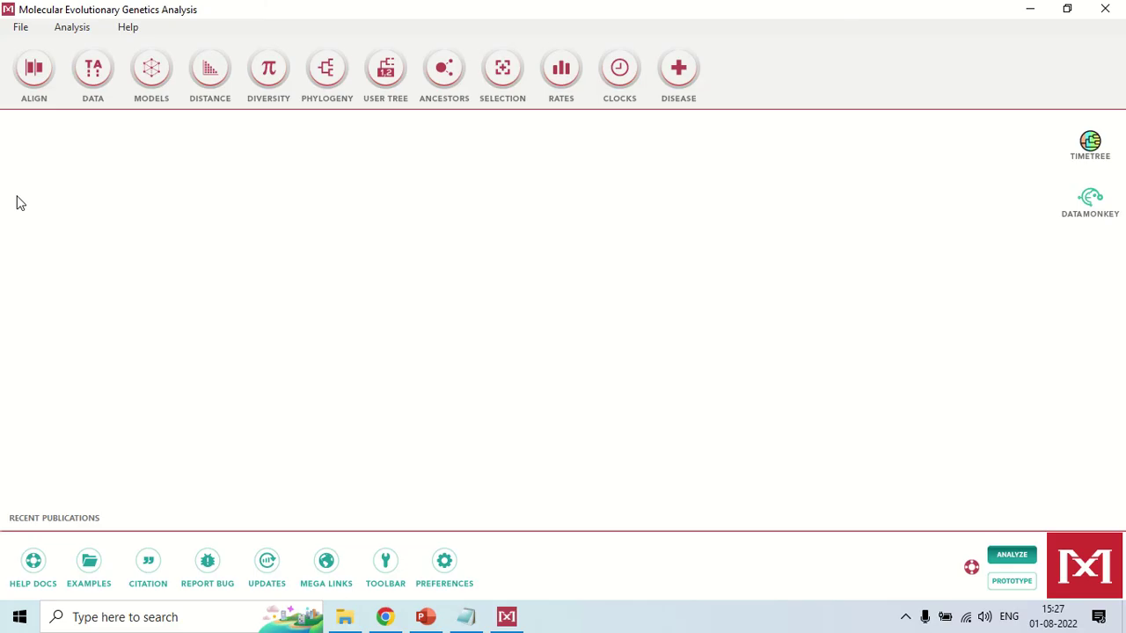
# Switch to the Sequence file in Notepad and copy the entire human coxVb mRNA FASTA sequence
pyautogui.click(467, 618)
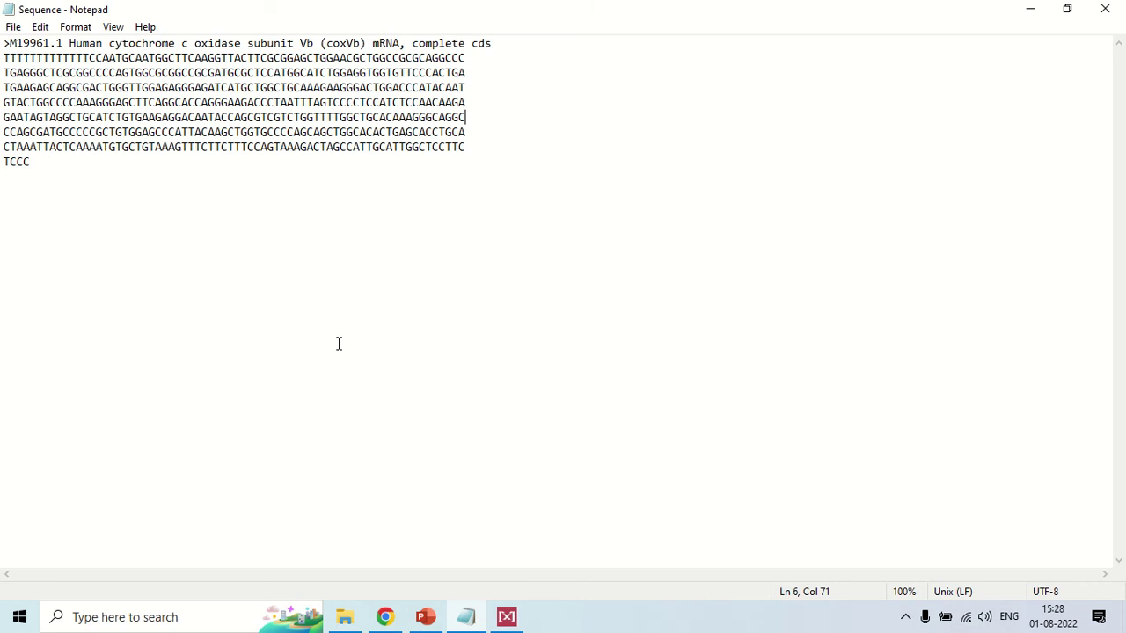
pyautogui.hotkey('ctrl', 'a')
pyautogui.rightClick(286, 98)
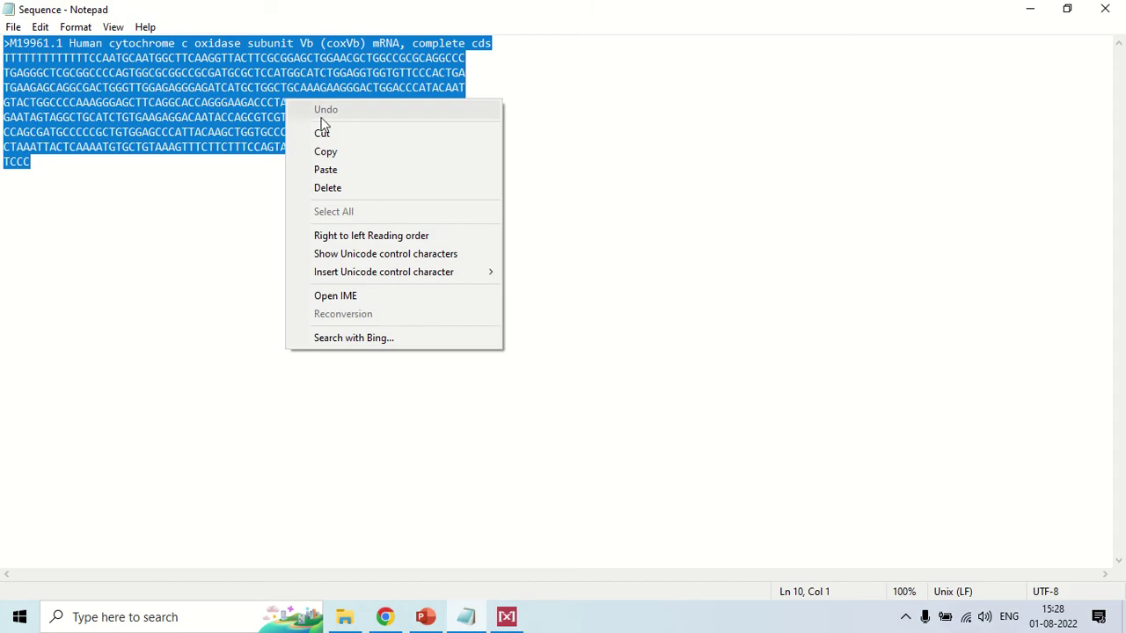
pyautogui.click(326, 150)
# Switch to Chrome, search for NCBI in a new tab and open the National Center for Biotechnology Information site
pyautogui.click(385, 617)
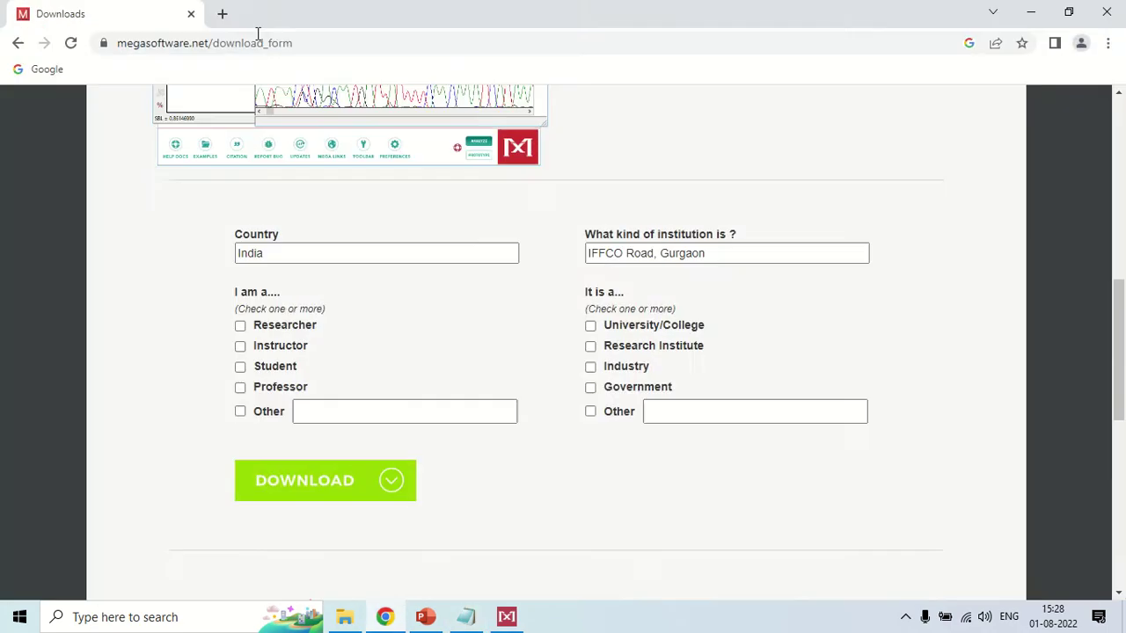
pyautogui.click(220, 14)
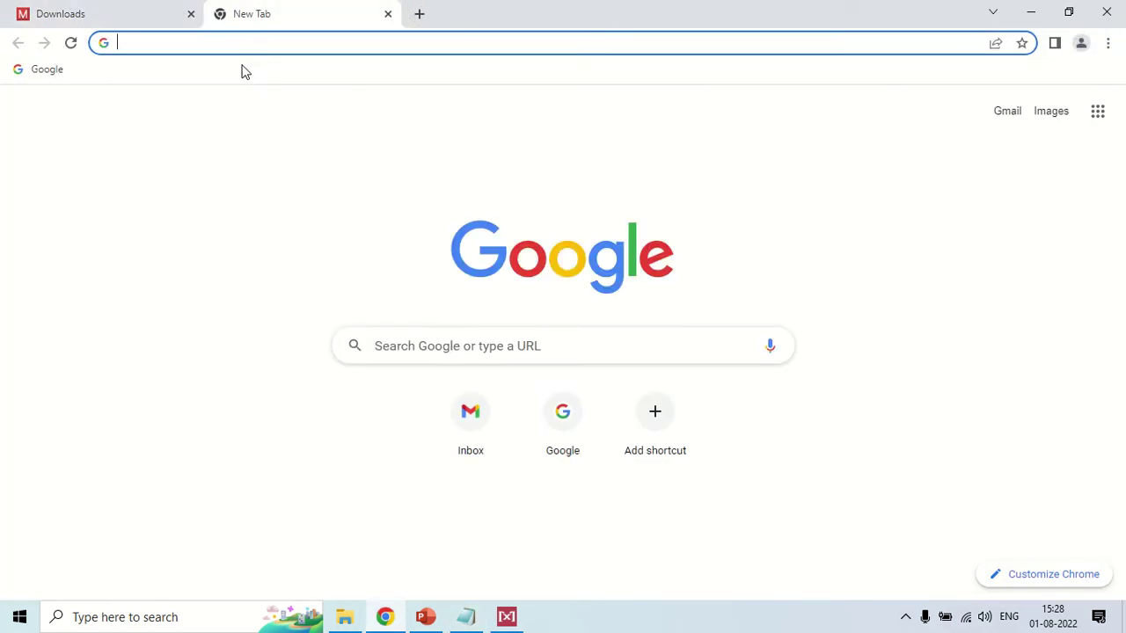
pyautogui.write('NCBI')
pyautogui.click(245, 73)
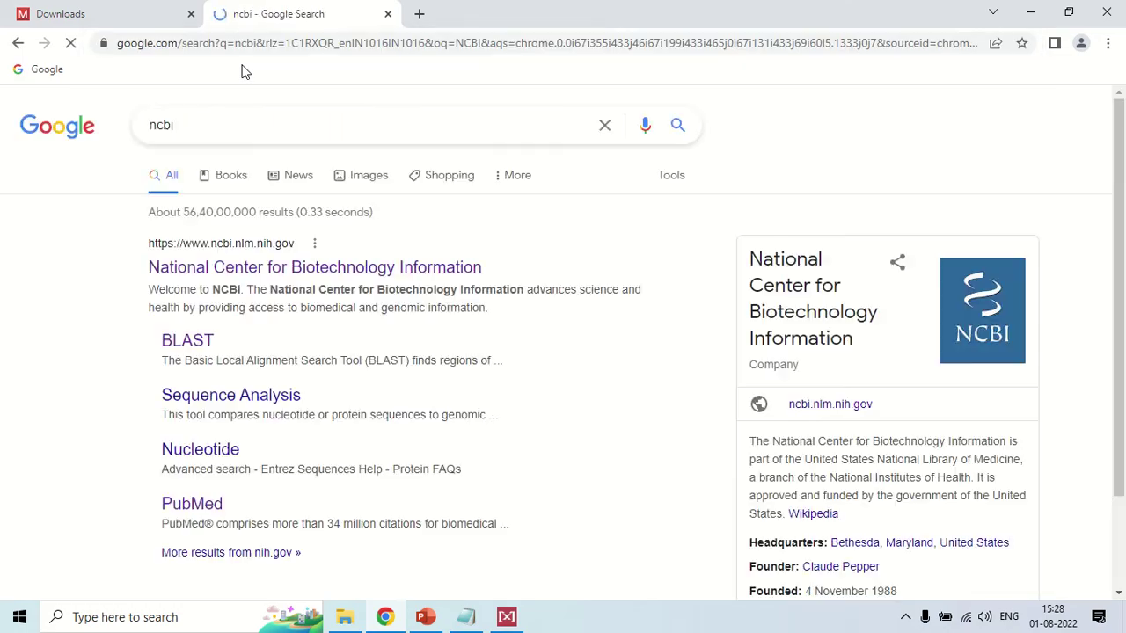
pyautogui.click(309, 269)
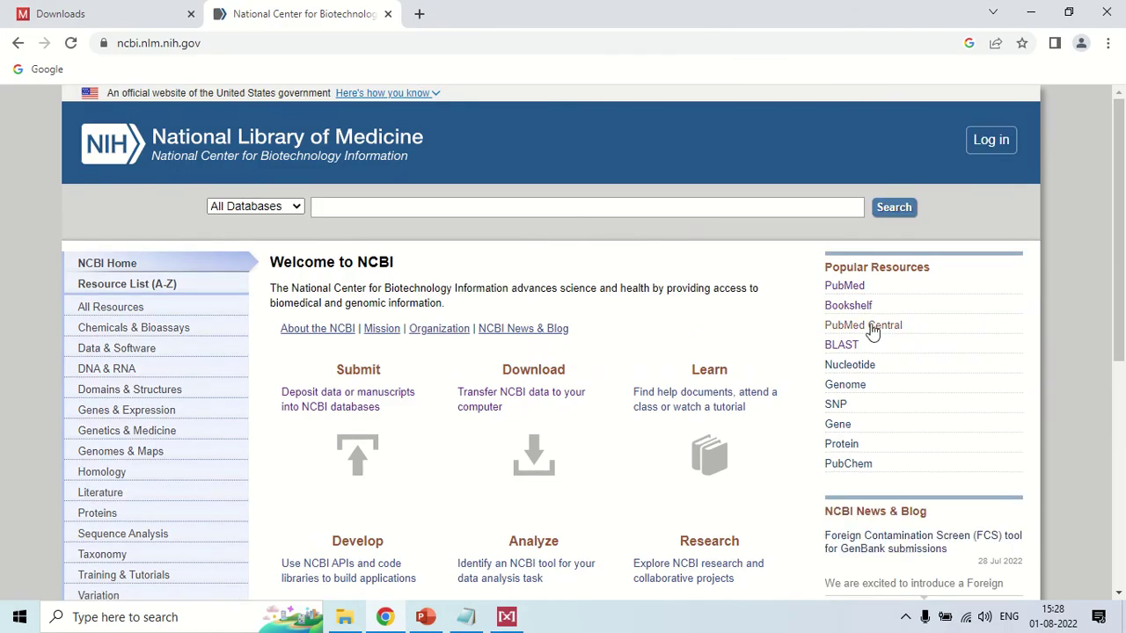
# Open BLAST from the NCBI home page and choose Nucleotide BLAST
pyautogui.click(843, 345)
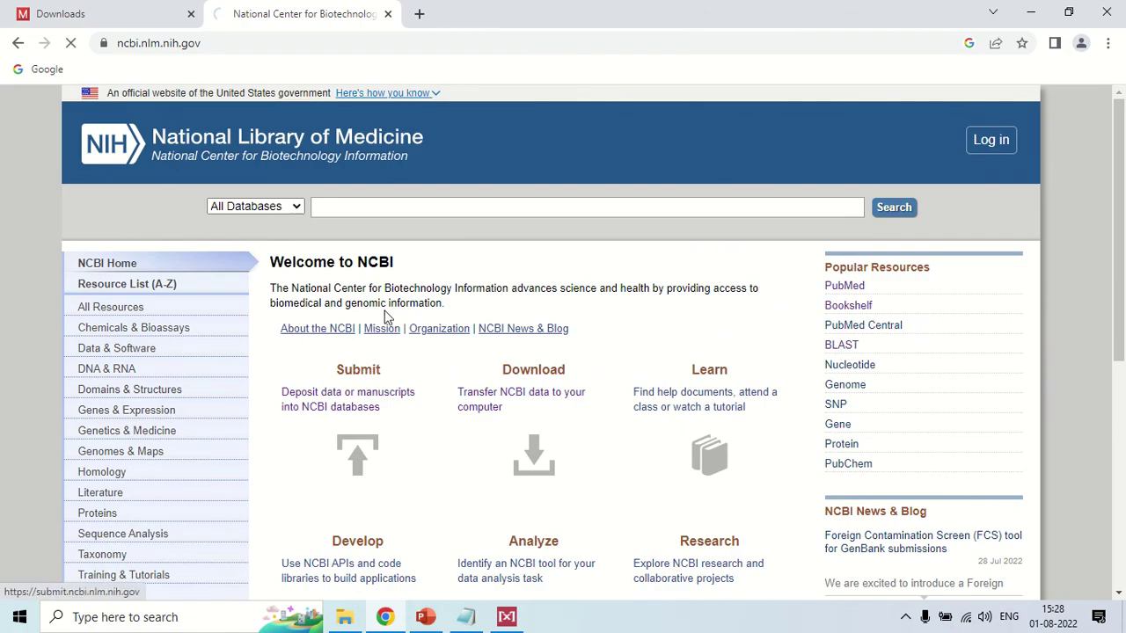
pyautogui.scroll(-3, 166, 393)
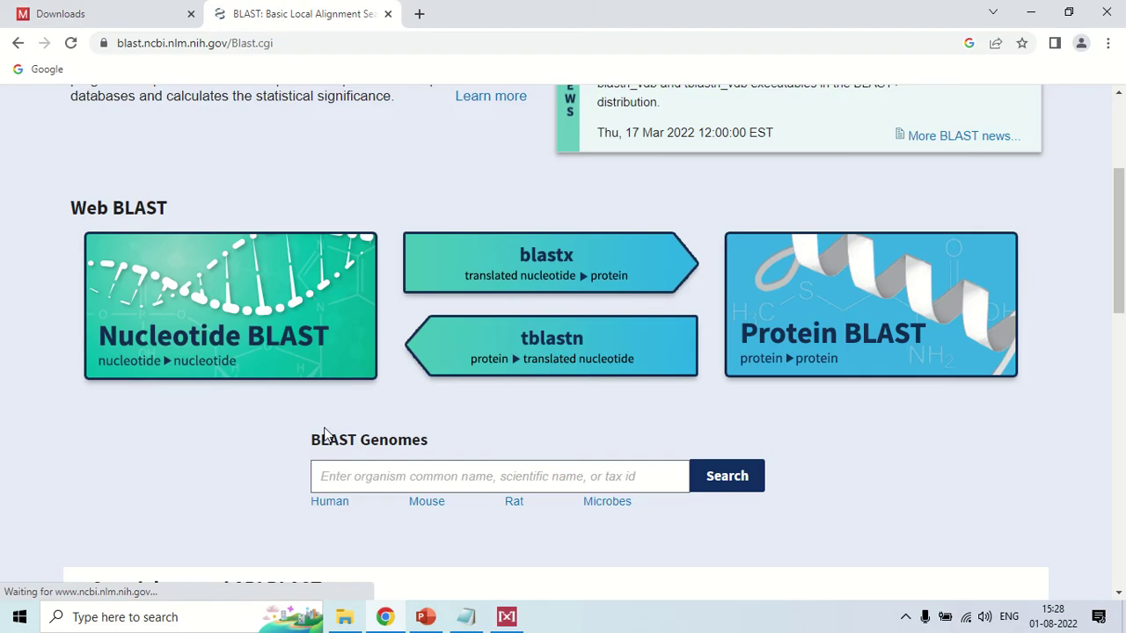
pyautogui.click(200, 278)
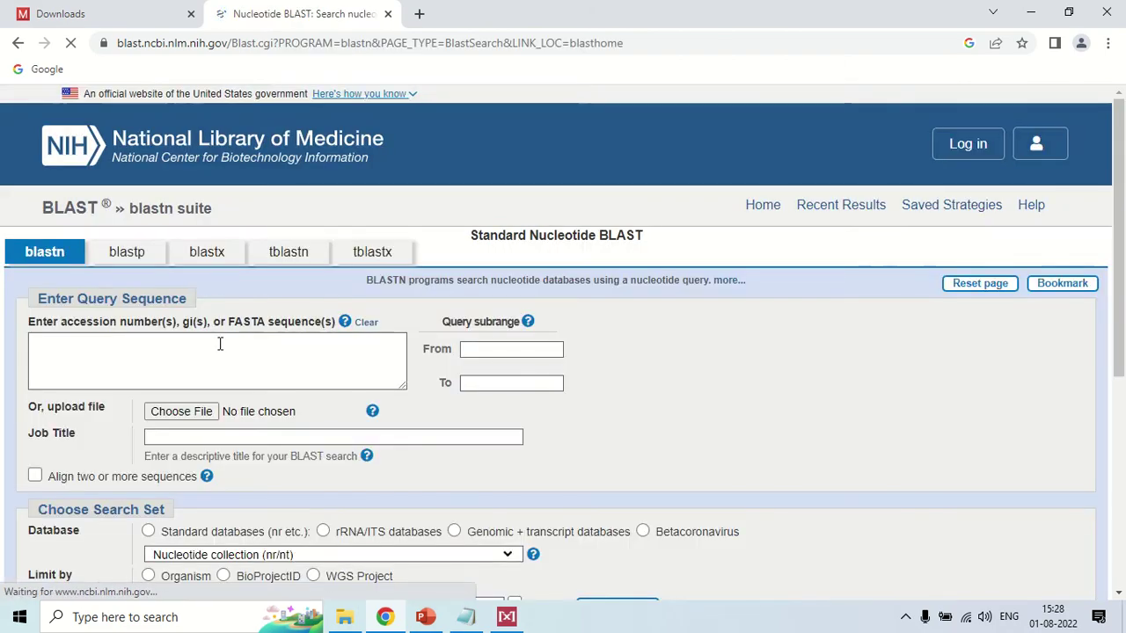
# Paste the copied sequence as plain text into the query sequence field and run the BLAST search
pyautogui.click(220, 352)
pyautogui.rightClick(220, 352)
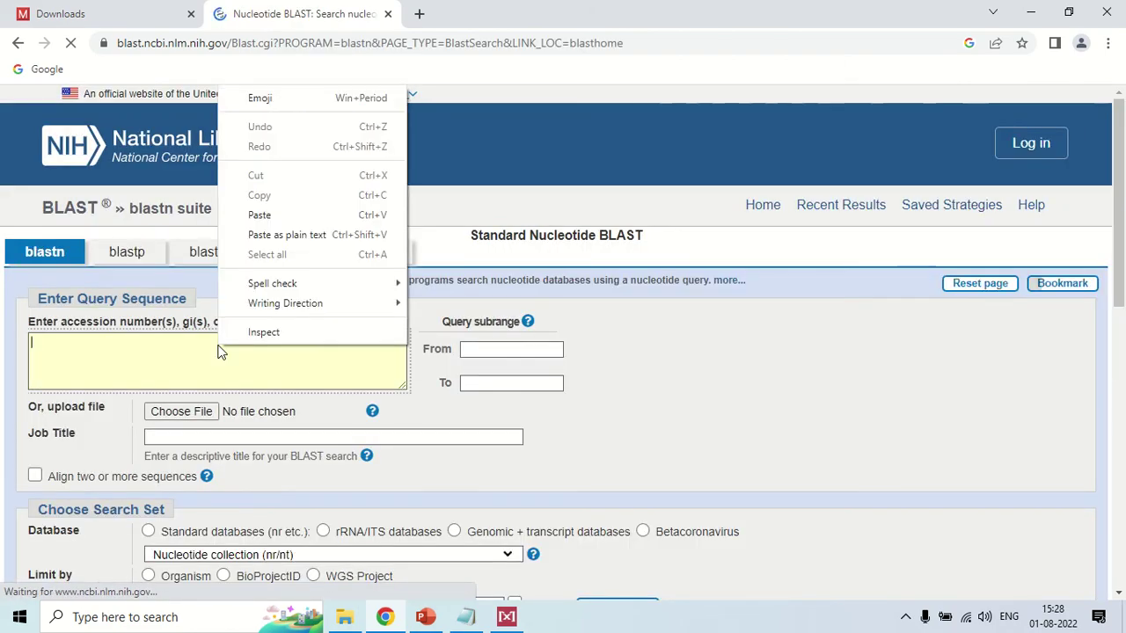
pyautogui.click(287, 235)
pyautogui.scroll(-6, 494, 279)
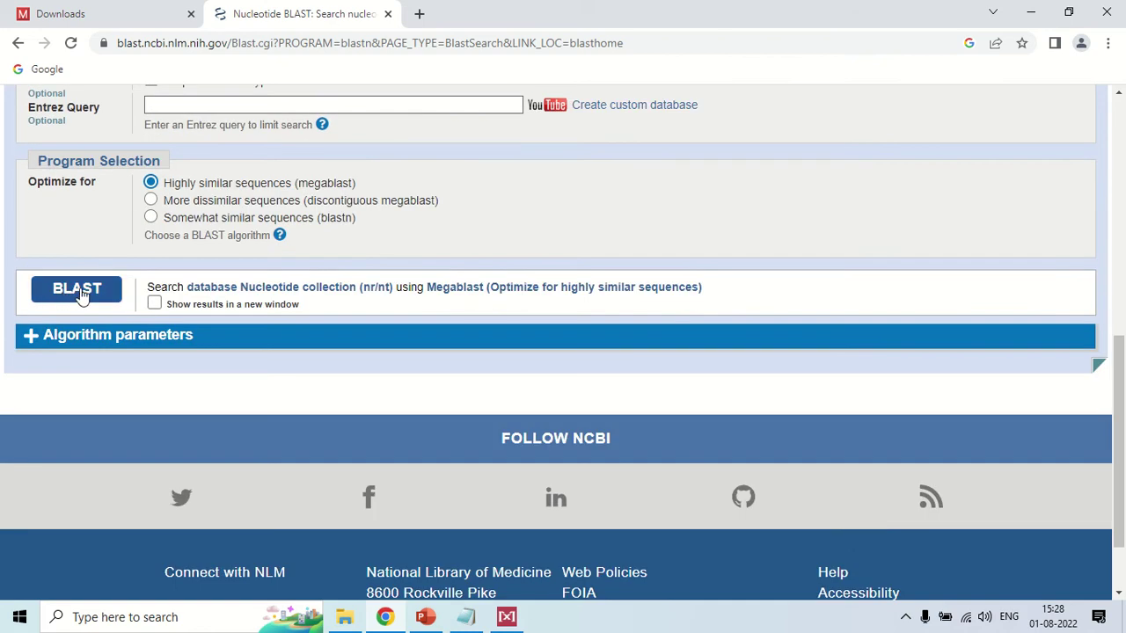
pyautogui.click(79, 290)
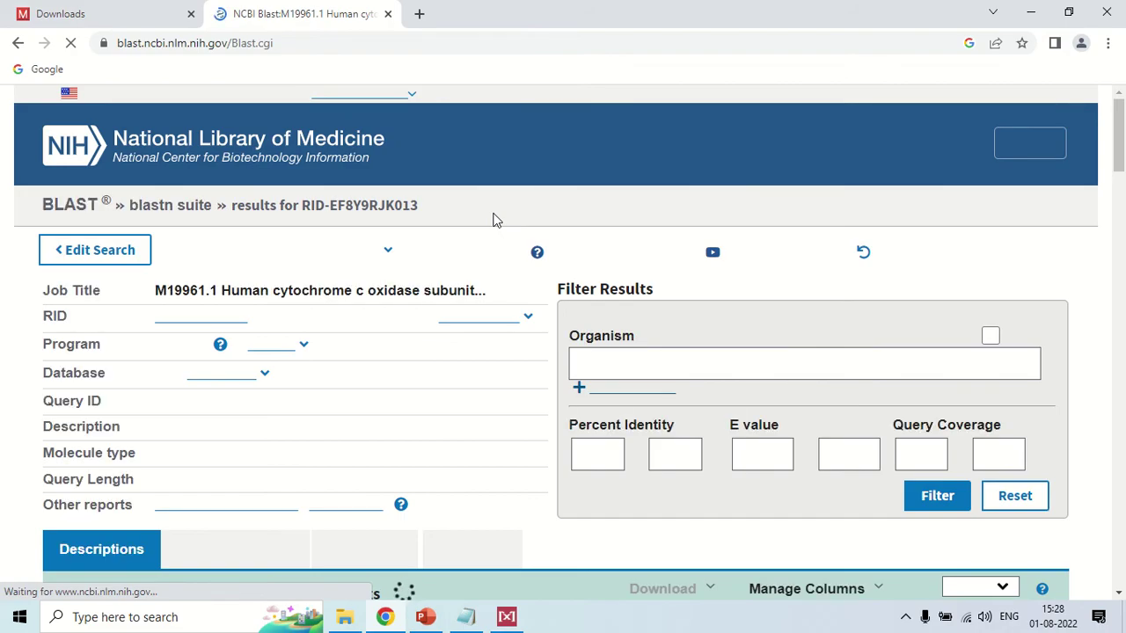
# Deselect all sequences in the list of significant alignments
pyautogui.scroll(-3, 489, 215)
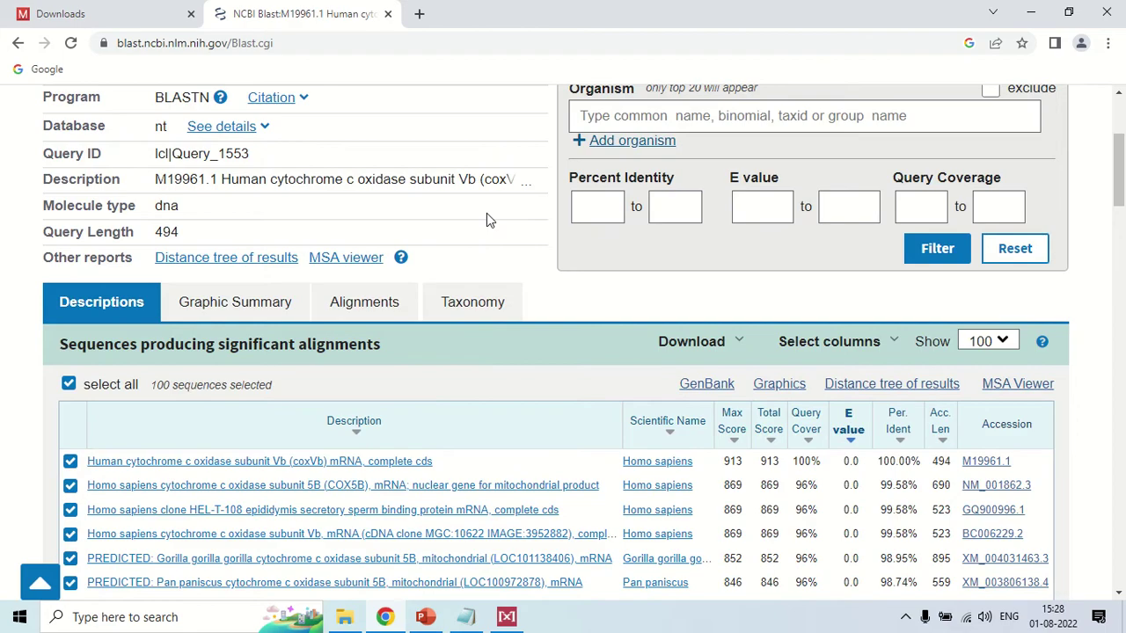
pyautogui.scroll(-1, 554, 209)
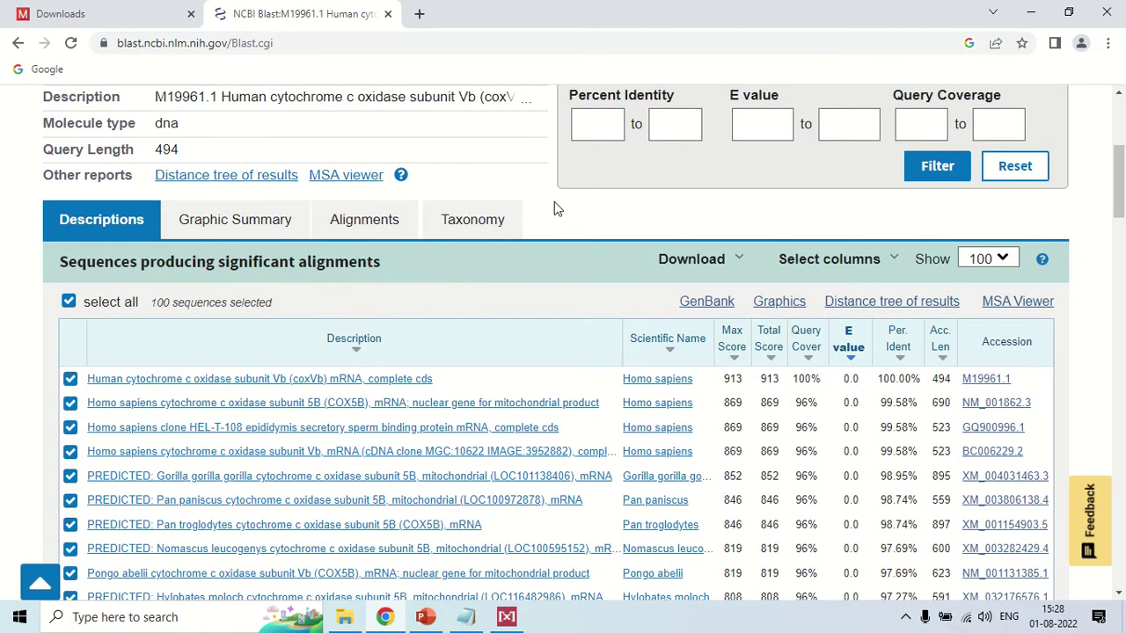
pyautogui.click(69, 303)
# Select the first five hits, from the human coxVb mRNA through the Gorilla gorilla gorilla COX5B sequence
pyautogui.scroll(-1, 26, 334)
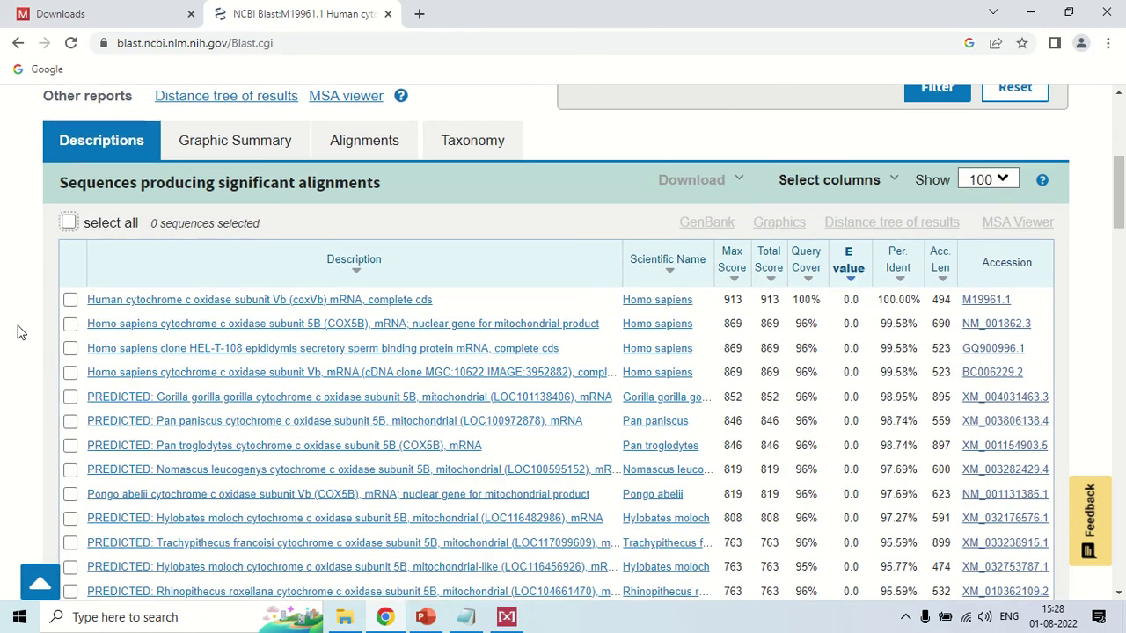
pyautogui.click(70, 296)
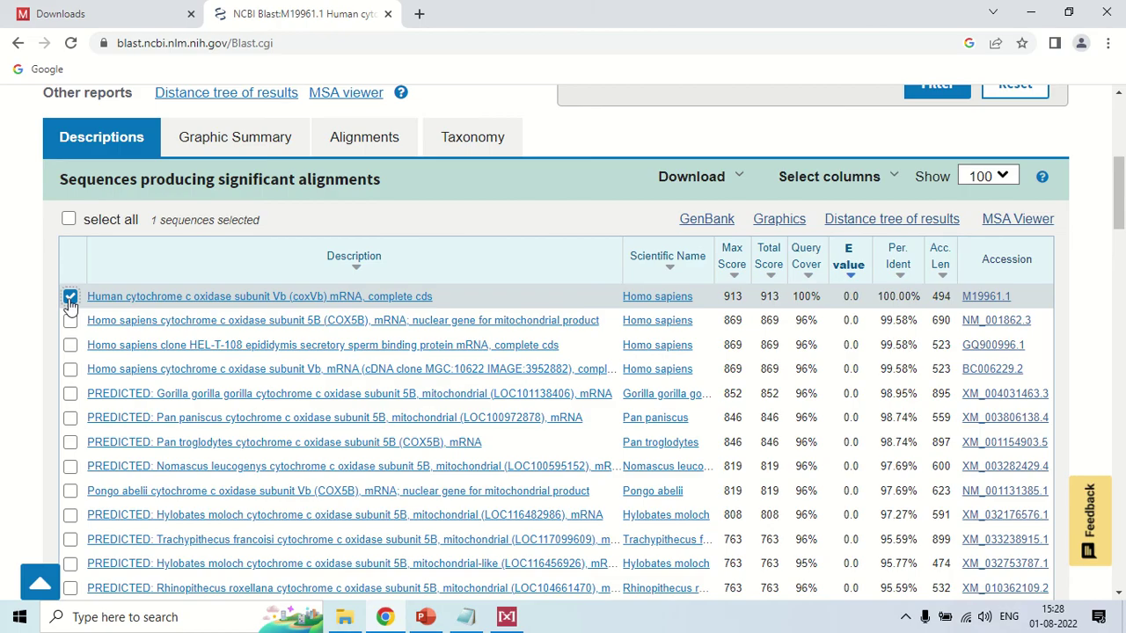
pyautogui.click(70, 321)
pyautogui.click(70, 345)
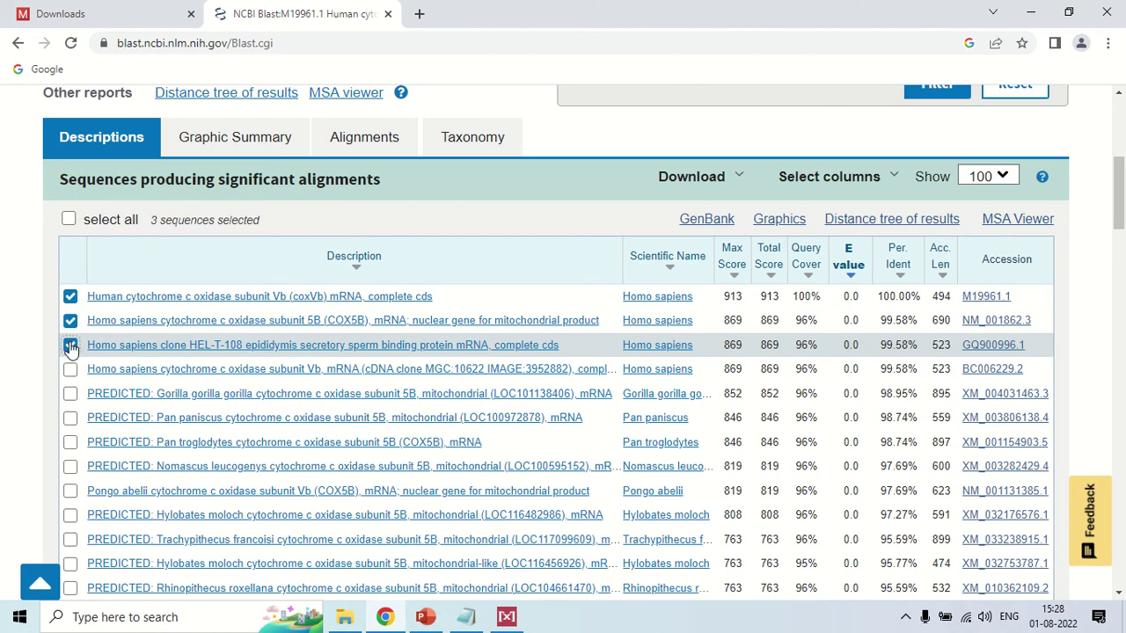
pyautogui.click(70, 370)
pyautogui.click(70, 393)
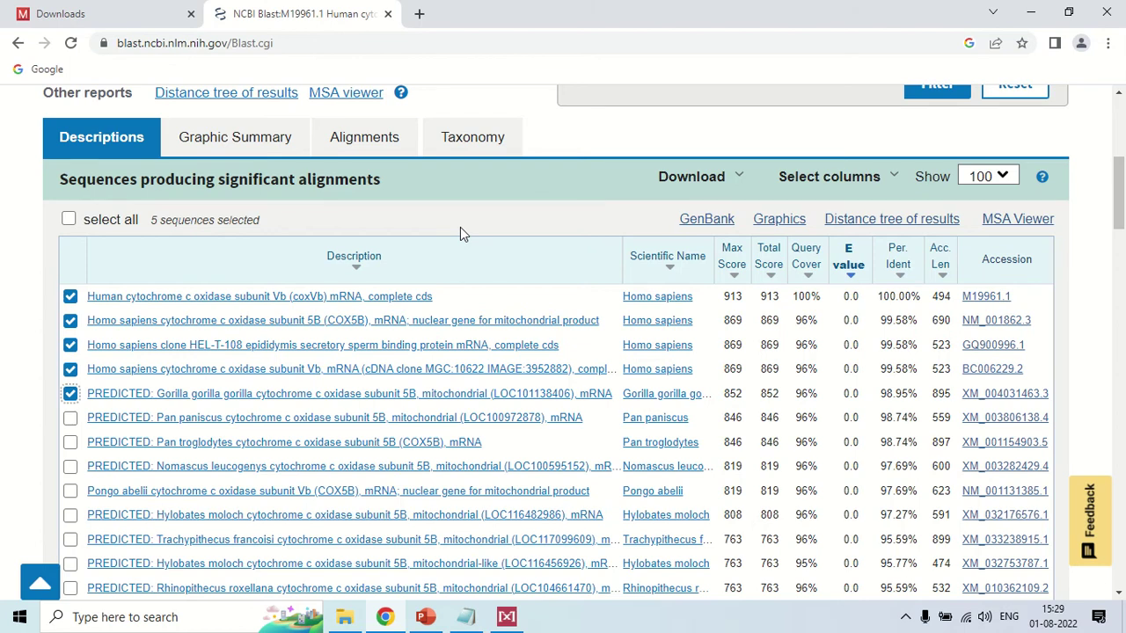
# Download the selected hits as FASTA (aligned sequences) and open the downloaded seqdump.txt to review its sequences
pyautogui.click(737, 179)
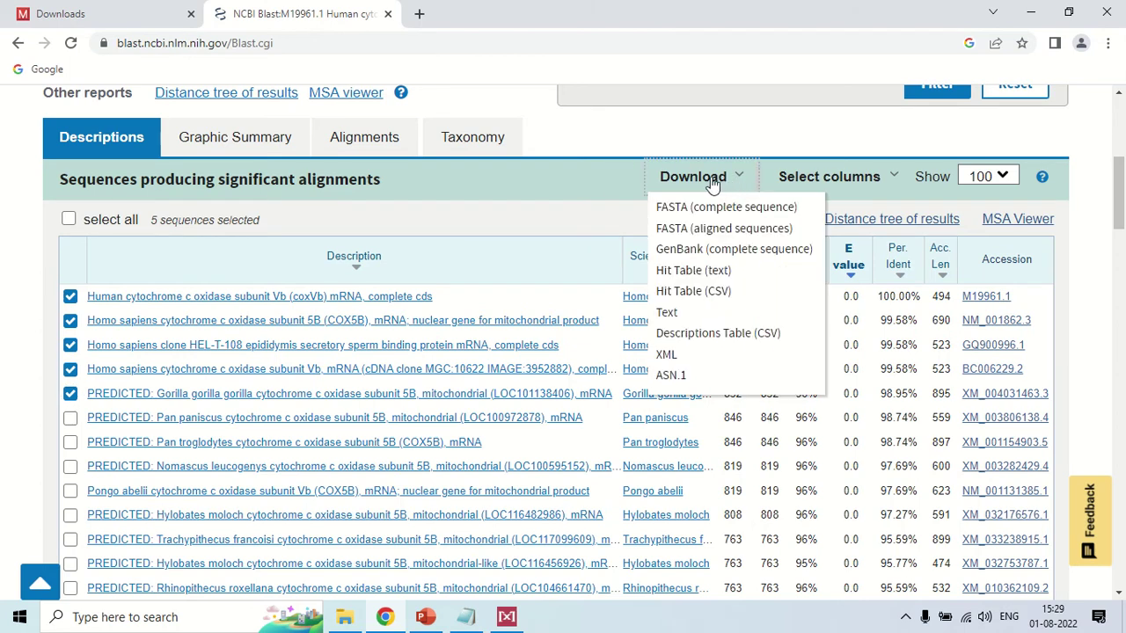
pyautogui.click(709, 230)
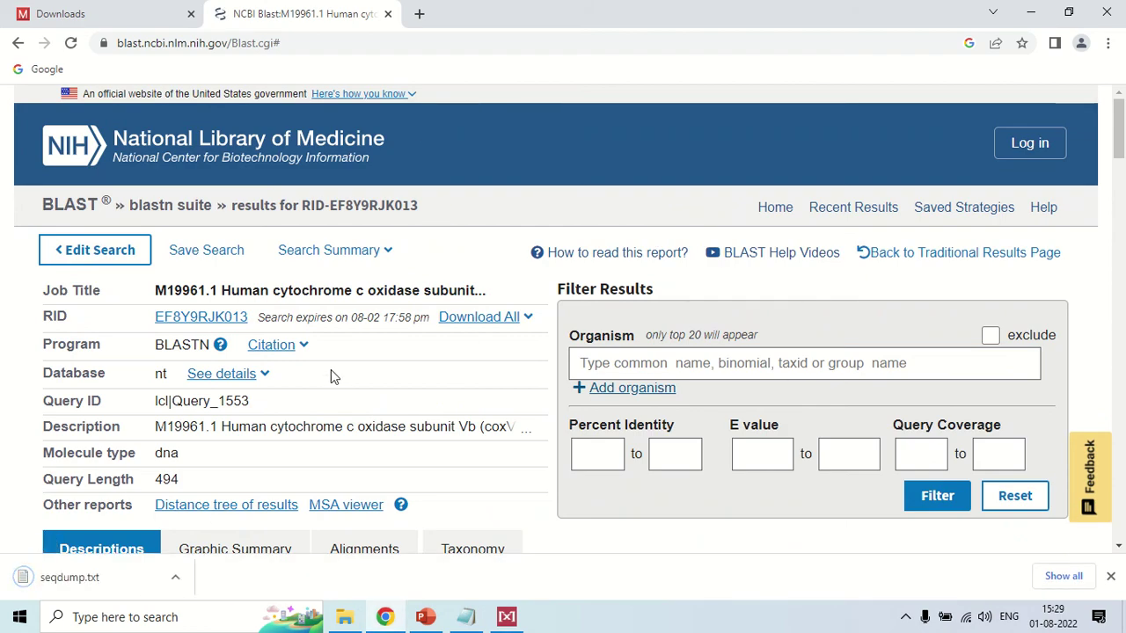
pyautogui.click(88, 580)
pyautogui.click(802, 33)
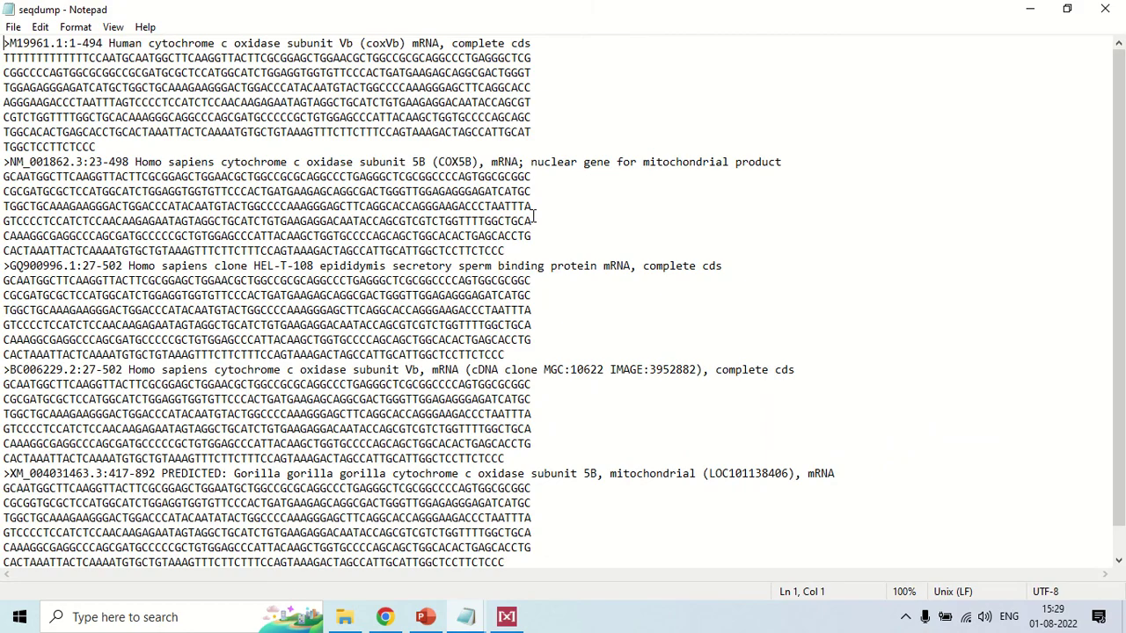
pyautogui.scroll(-1, 534, 216)
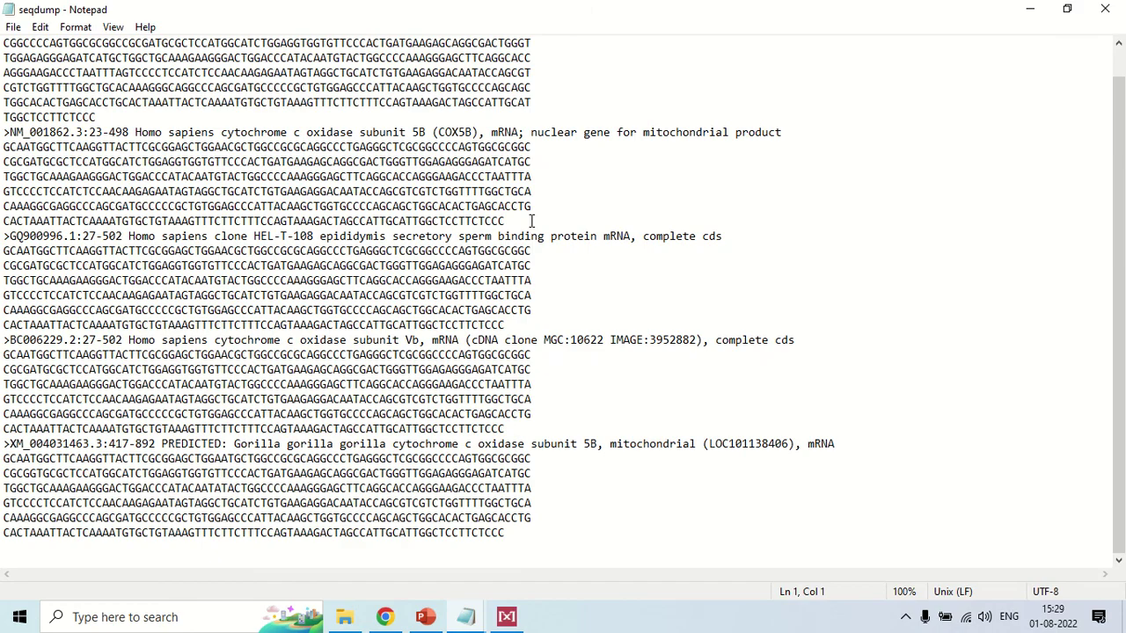
pyautogui.scroll(1, 532, 221)
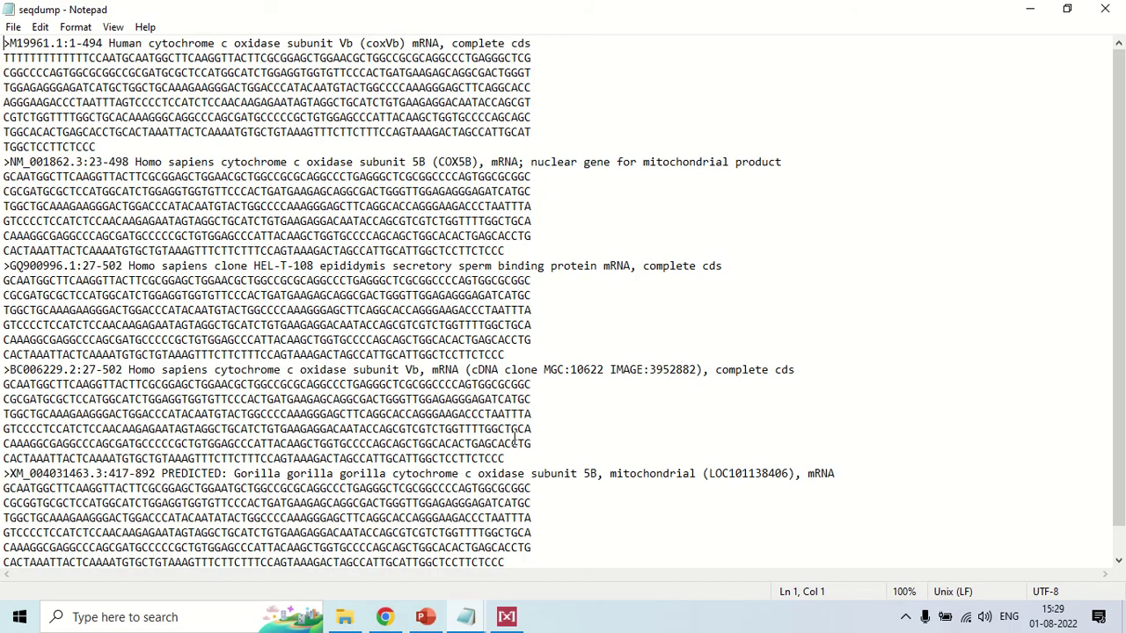
# Switch to MEGA, create a new DNA alignment and maximize the Alignment Explorer window
pyautogui.click(508, 621)
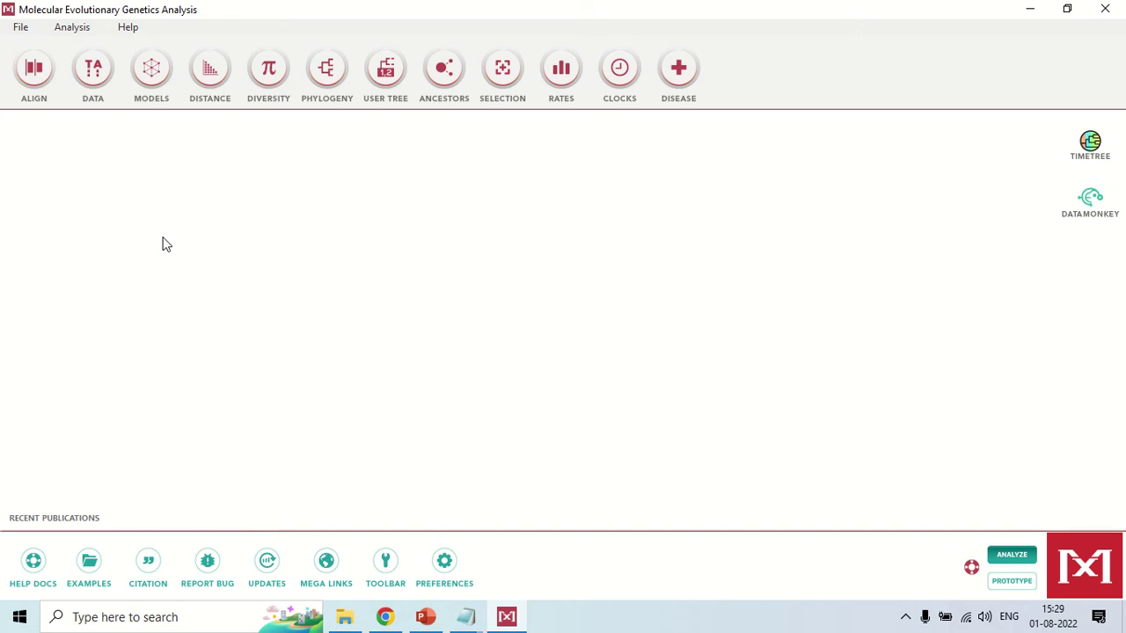
pyautogui.click(35, 79)
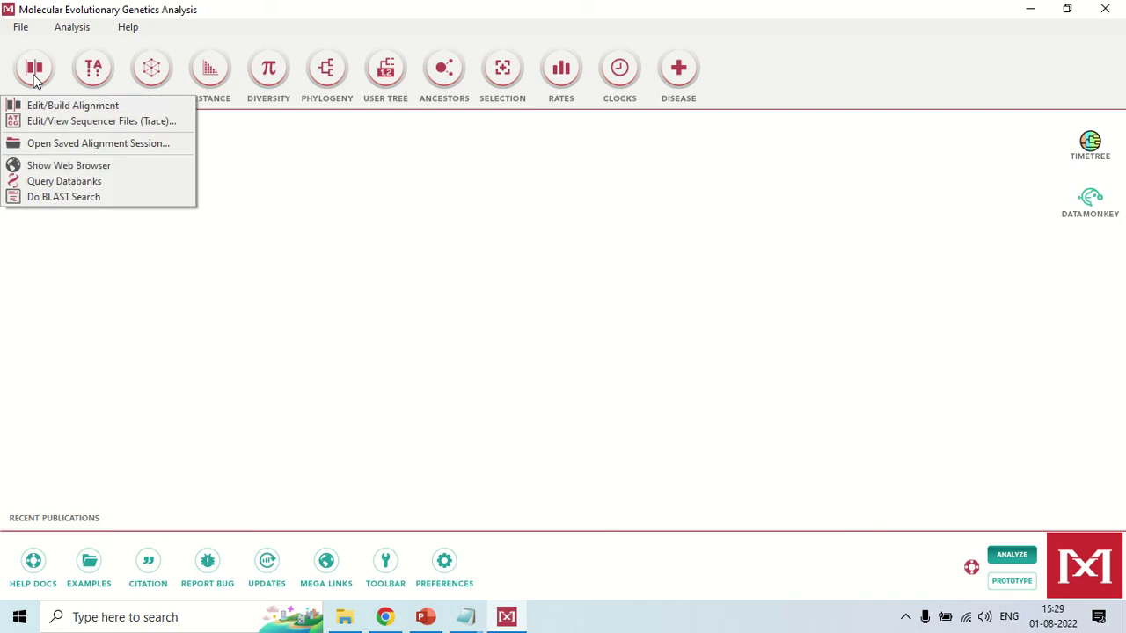
pyautogui.click(71, 108)
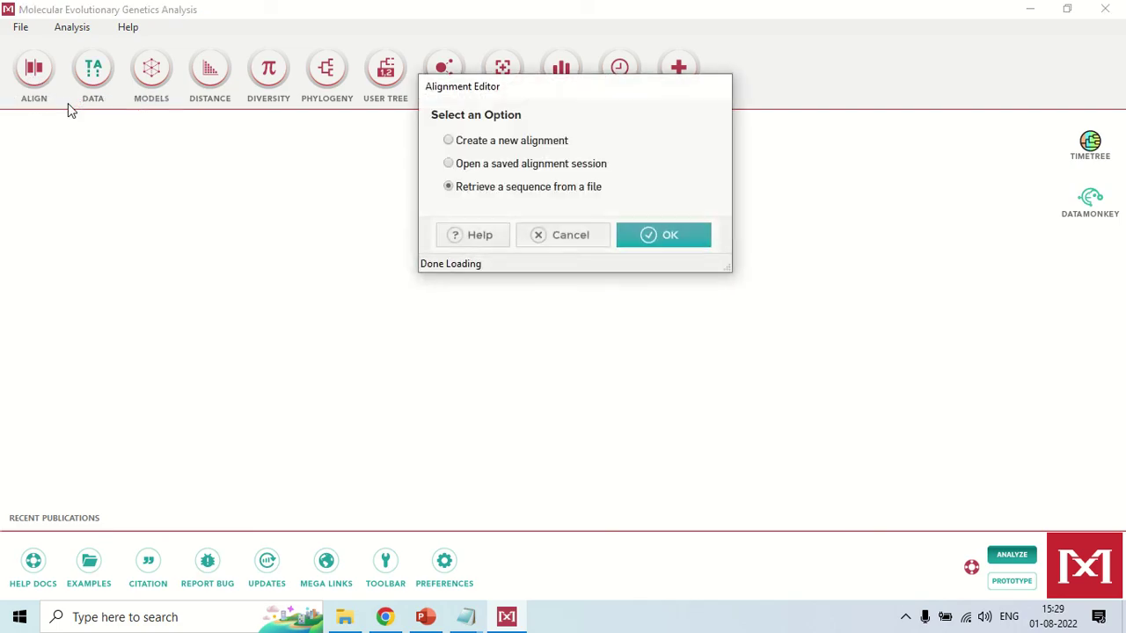
pyautogui.click(449, 142)
pyautogui.click(689, 232)
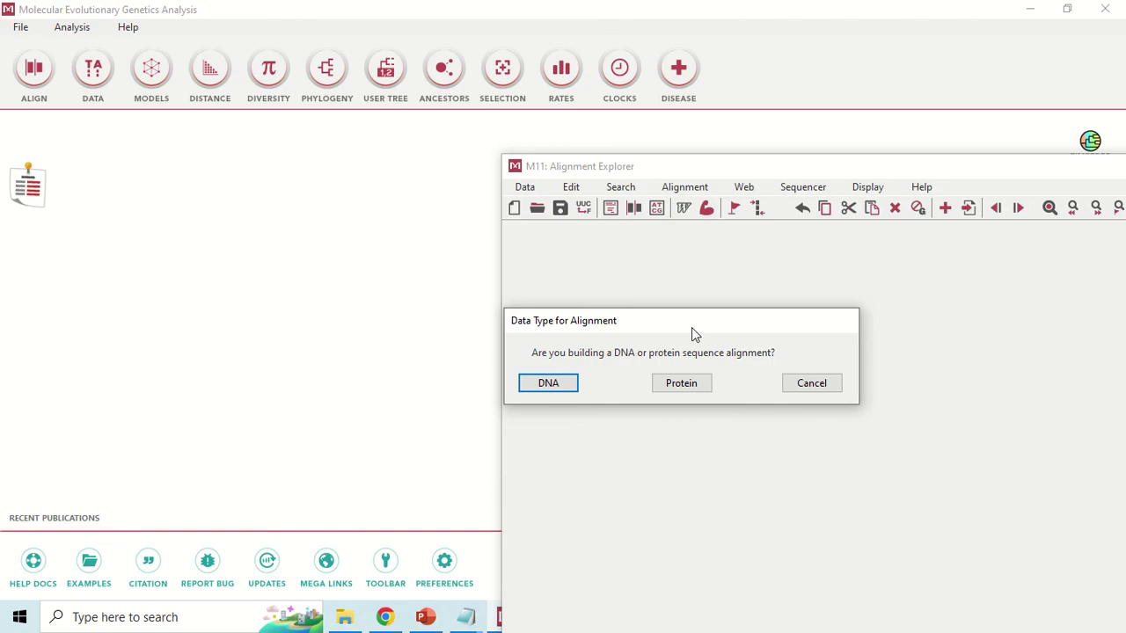
pyautogui.click(548, 385)
pyautogui.doubleClick(754, 167)
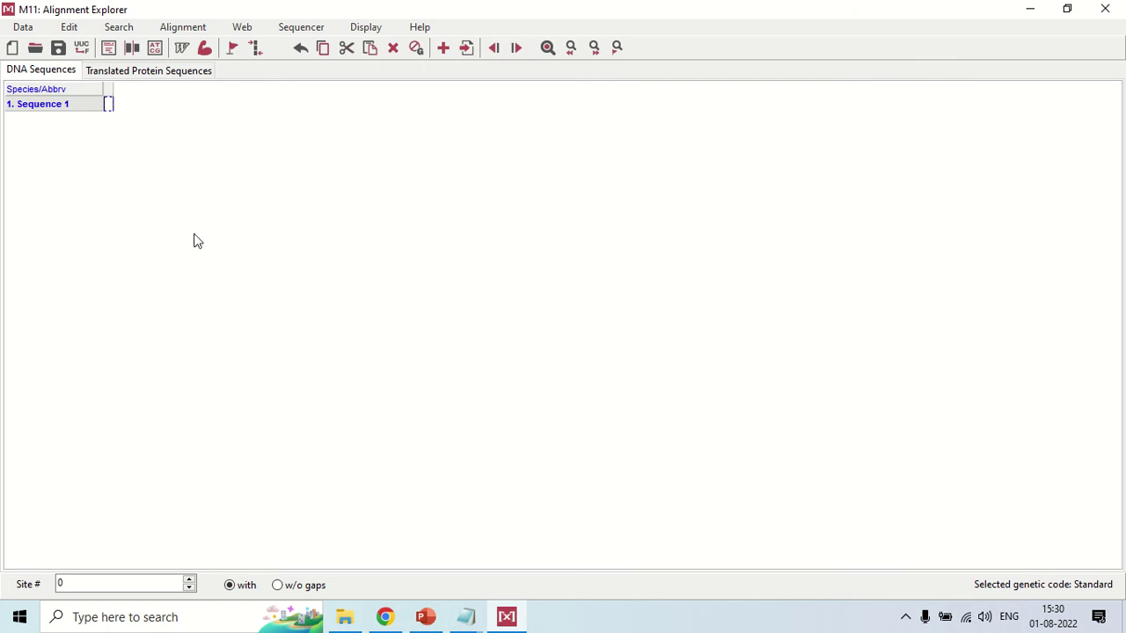
# Insert the sequences from the seqdump file in the Downloads folder into the alignment
pyautogui.click(69, 27)
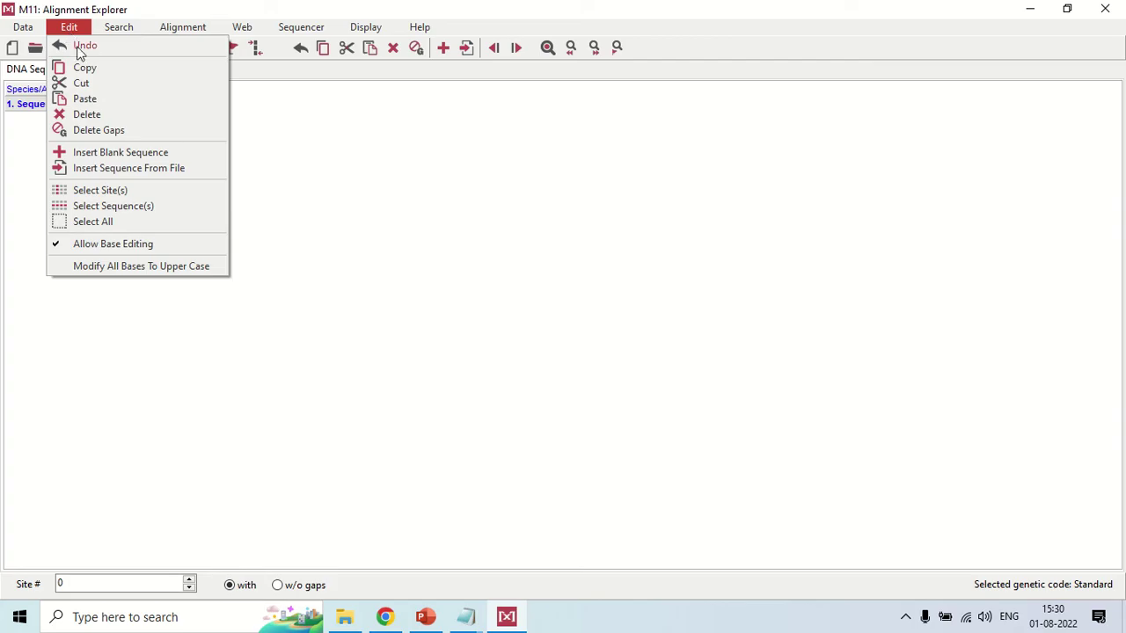
pyautogui.click(74, 30)
pyautogui.click(74, 30)
pyautogui.click(170, 179)
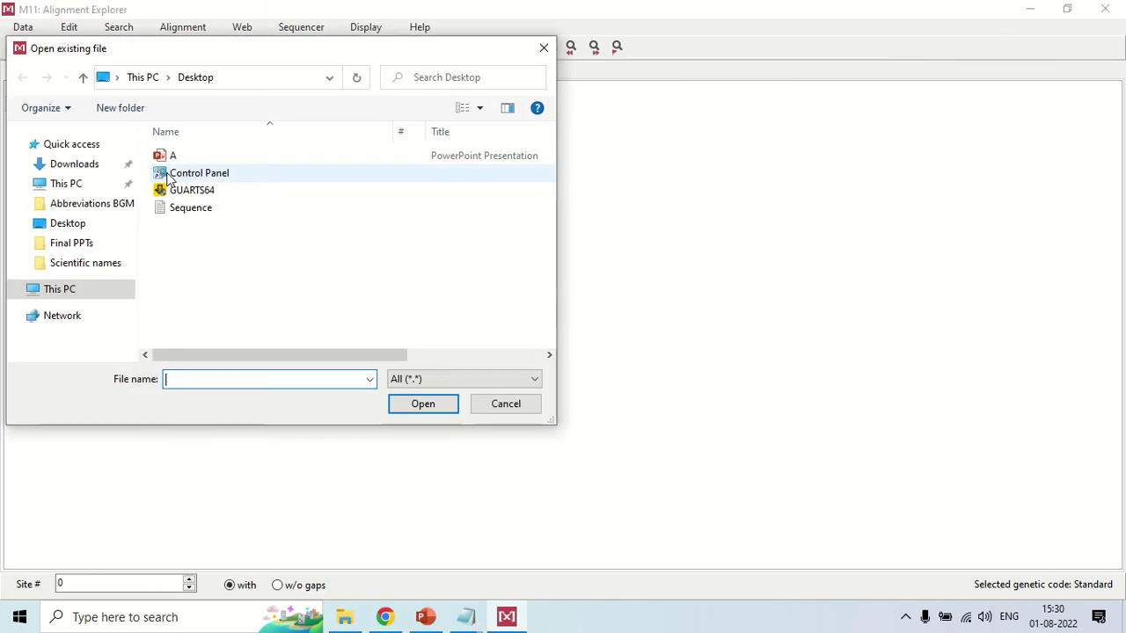
pyautogui.click(75, 167)
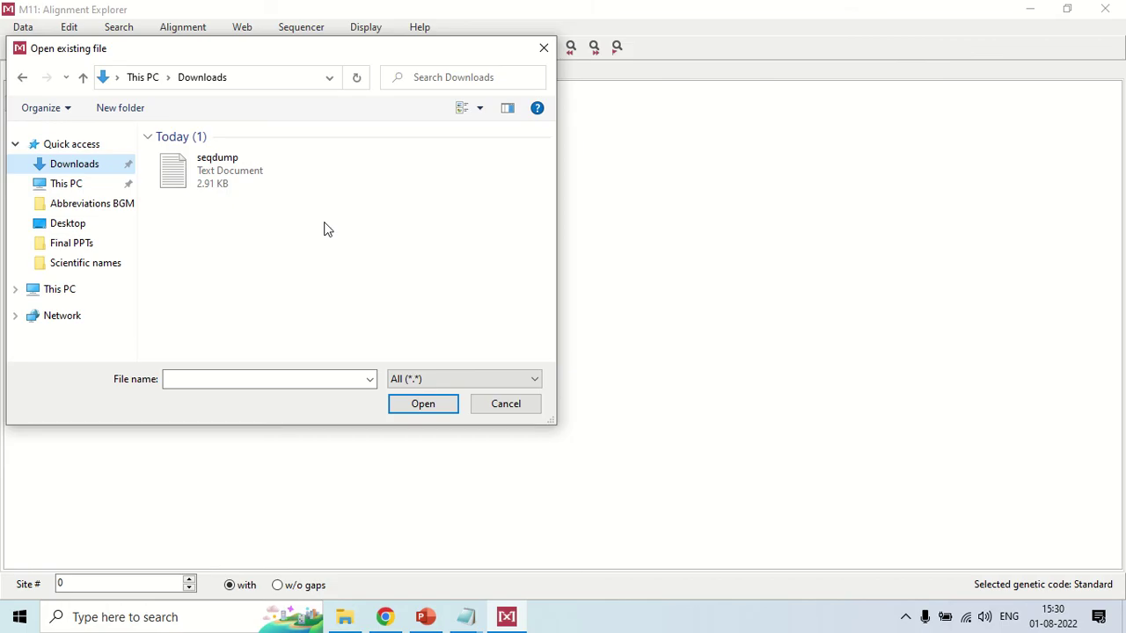
pyautogui.click(208, 186)
pyautogui.click(418, 411)
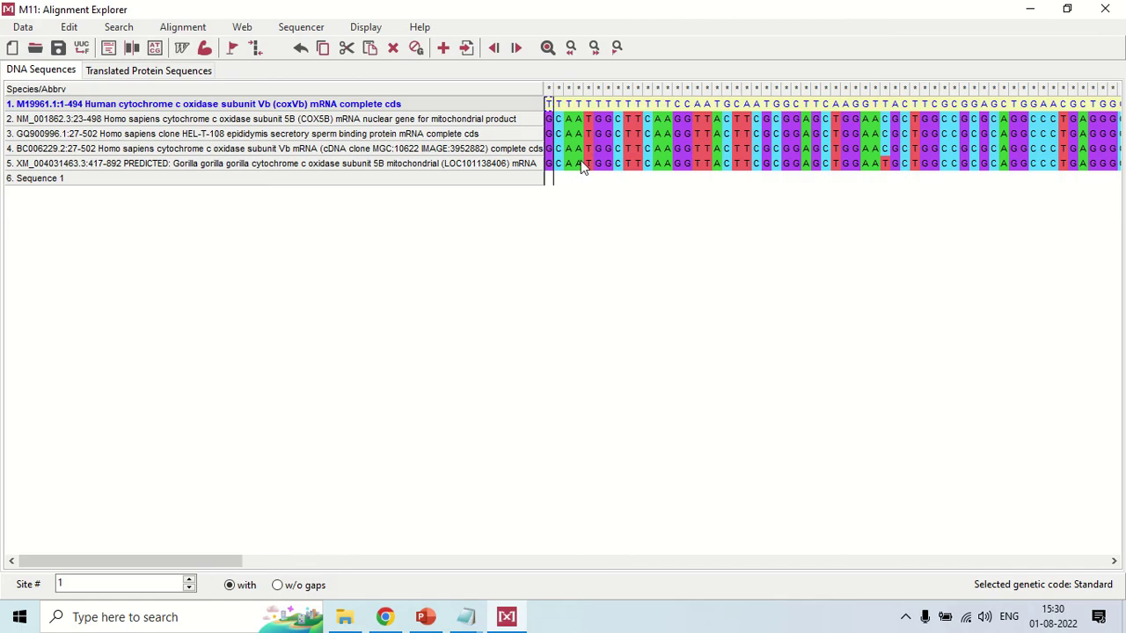
# Align the five imported sequences by ClustalW with the default gap penalties, leaving the blank Sequence 1 out of the selection
pyautogui.click(530, 169)
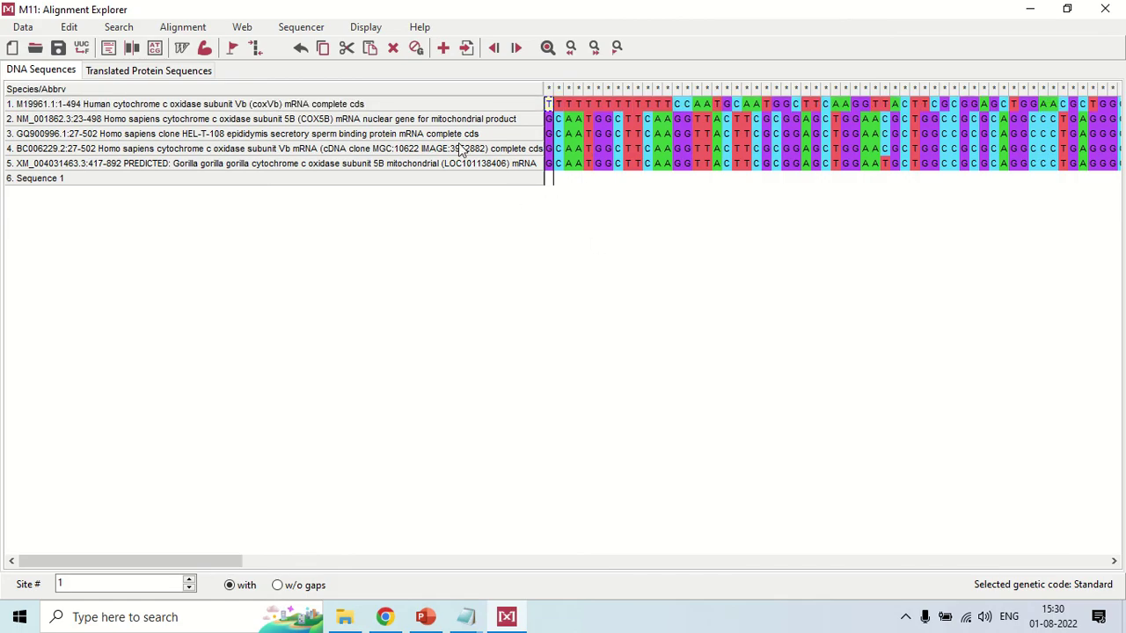
pyautogui.click(483, 106)
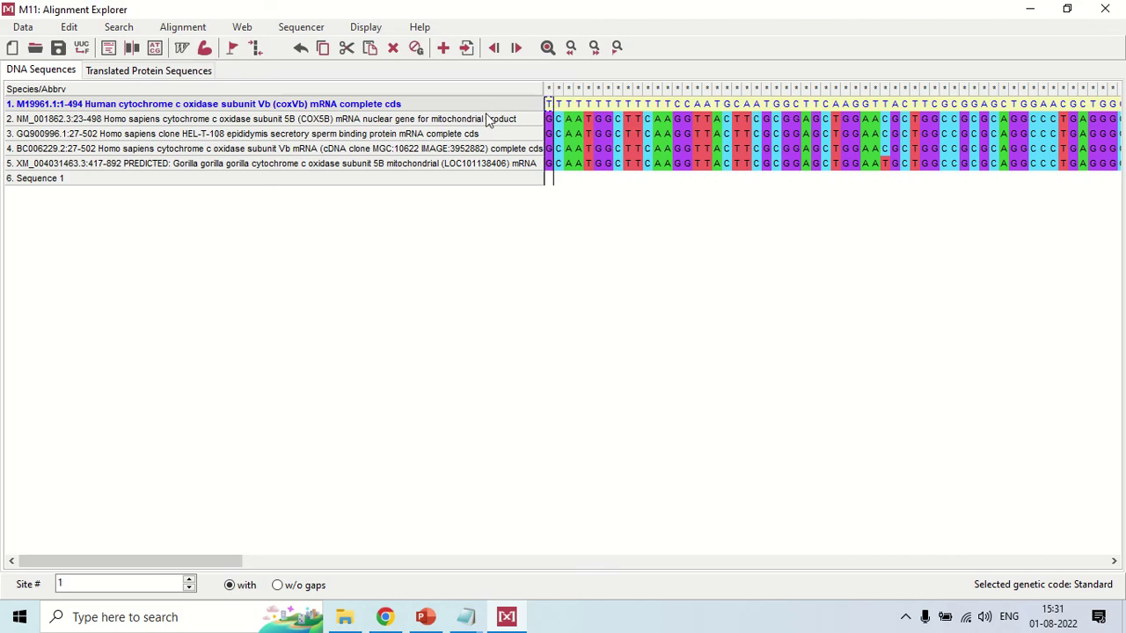
pyautogui.keyDown('shift'); pyautogui.click(489, 121); pyautogui.keyUp('shift')
pyautogui.keyDown('shift'); pyautogui.click(486, 135); pyautogui.keyUp('shift')
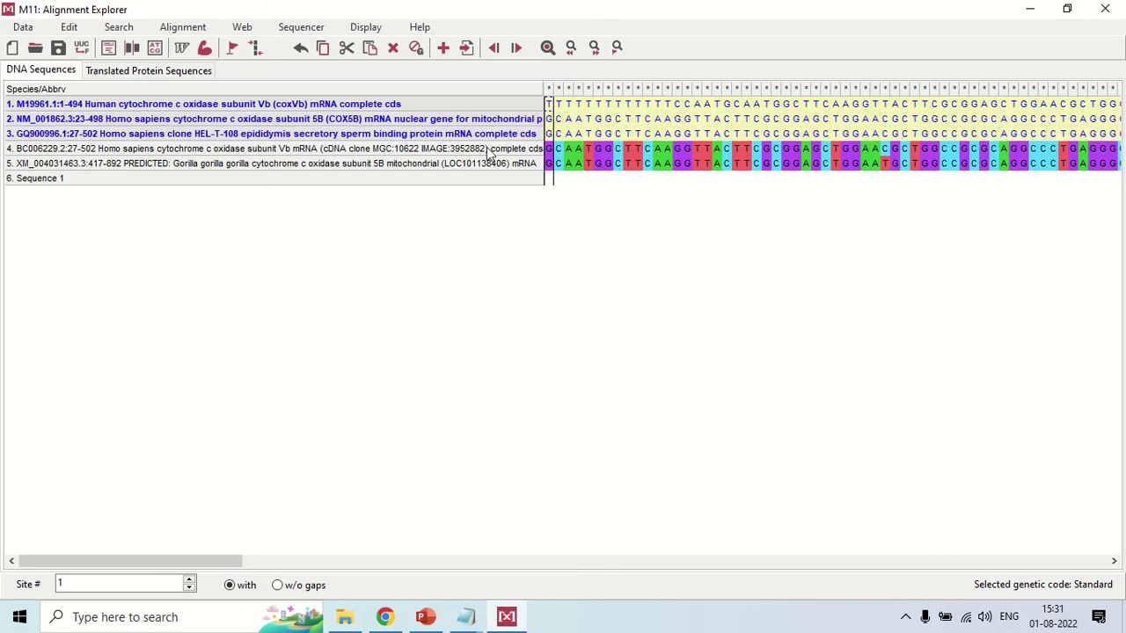
pyautogui.keyDown('shift'); pyautogui.click(489, 151); pyautogui.keyUp('shift')
pyautogui.keyDown('shift'); pyautogui.click(492, 165); pyautogui.keyUp('shift')
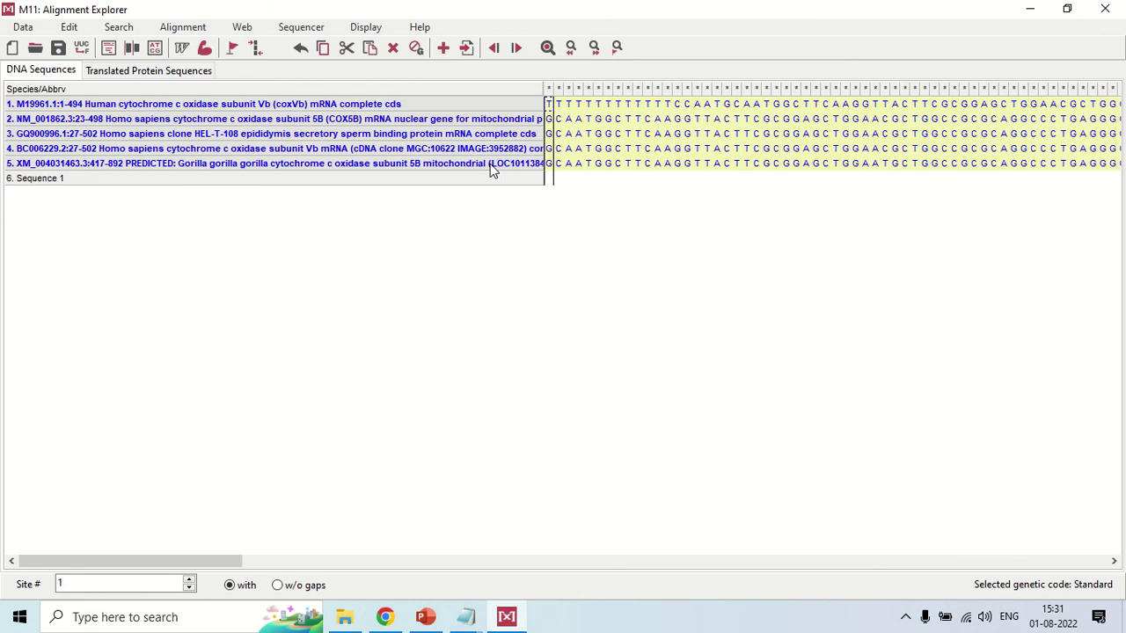
pyautogui.click(192, 32)
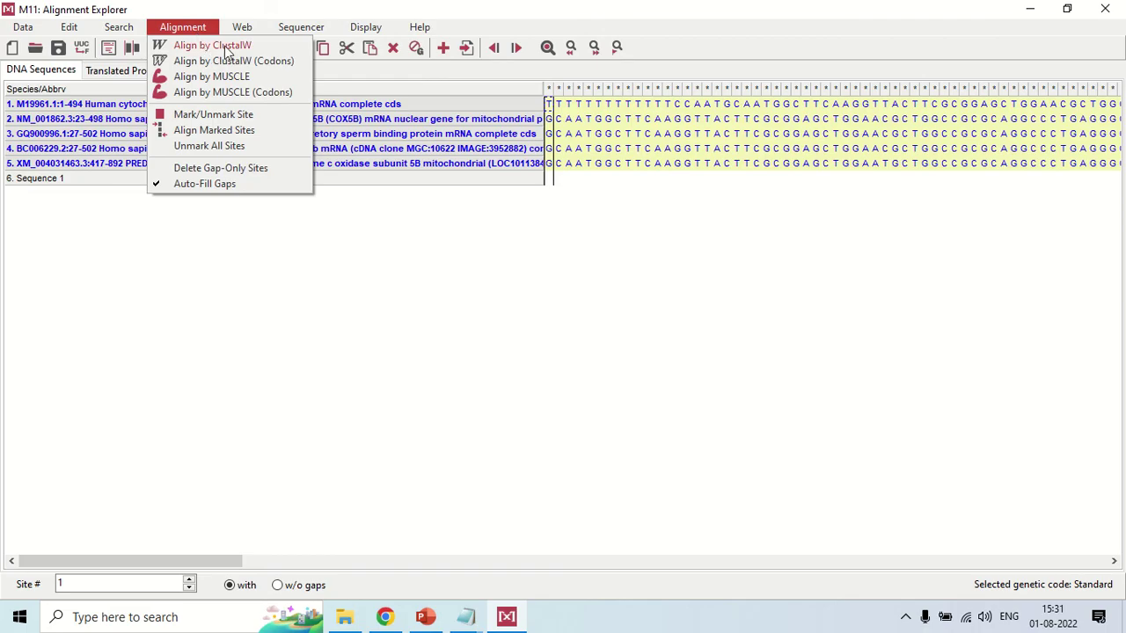
pyautogui.click(212, 46)
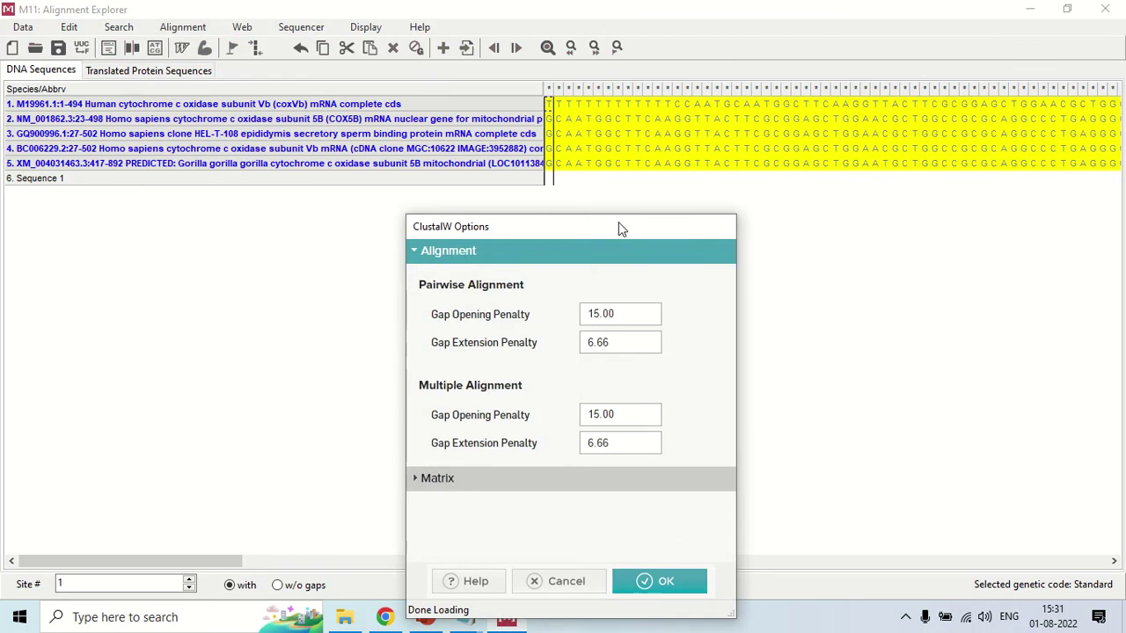
pyautogui.moveTo(621, 227); pyautogui.dragTo(610, 110)
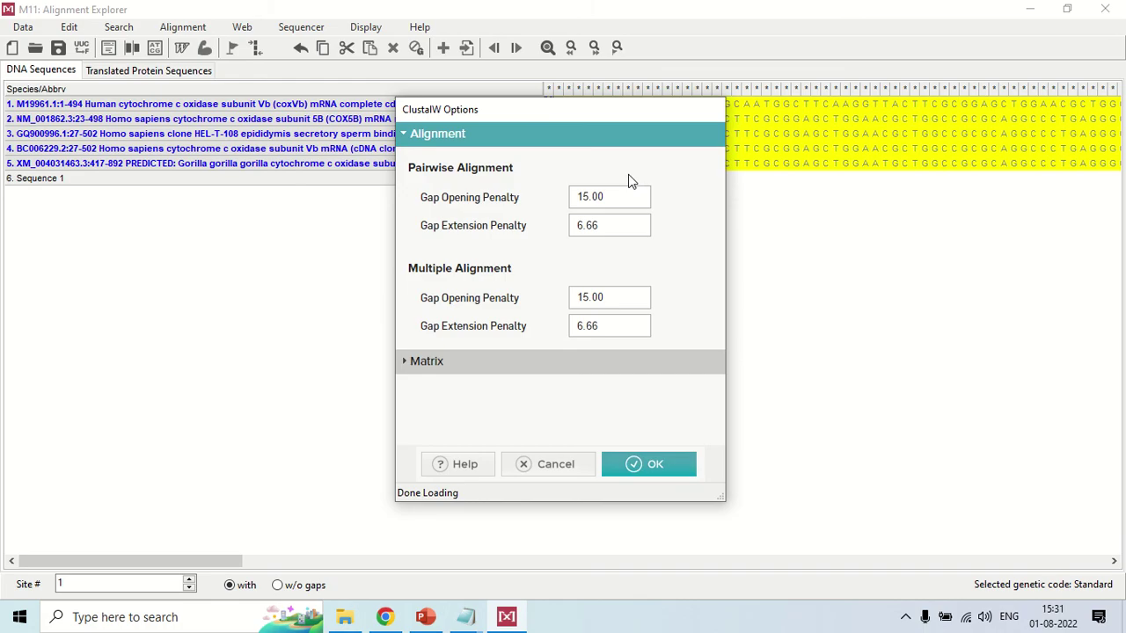
pyautogui.click(654, 466)
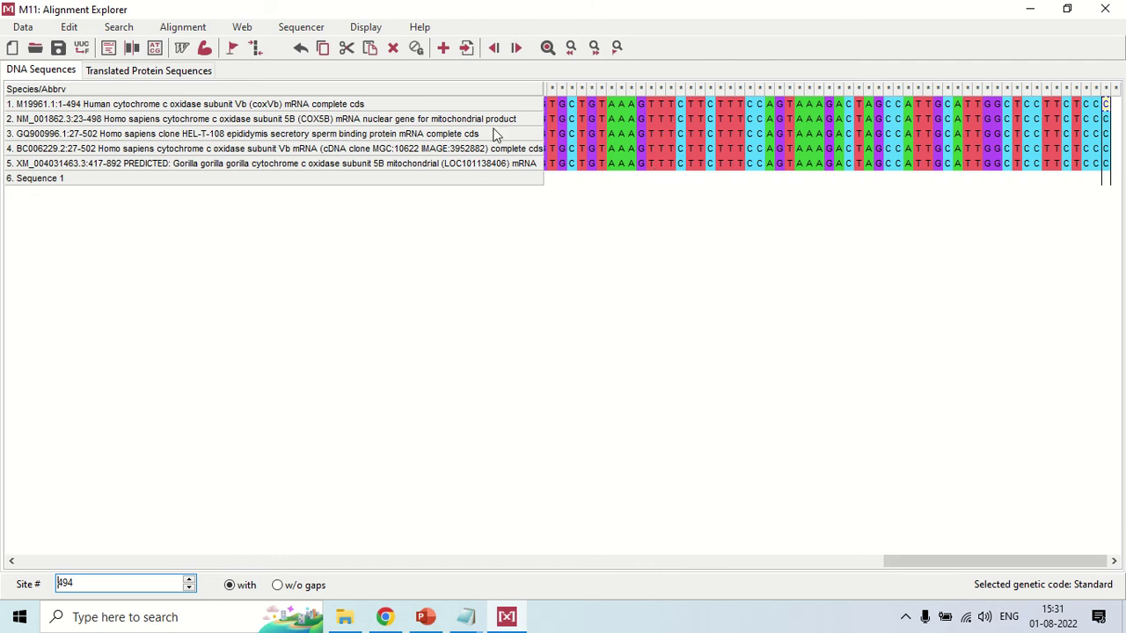
# Export the alignment in MEGA format to the Desktop as "Sequences DEMO PHY" and title the data "DEMO PHY"
pyautogui.click(27, 32)
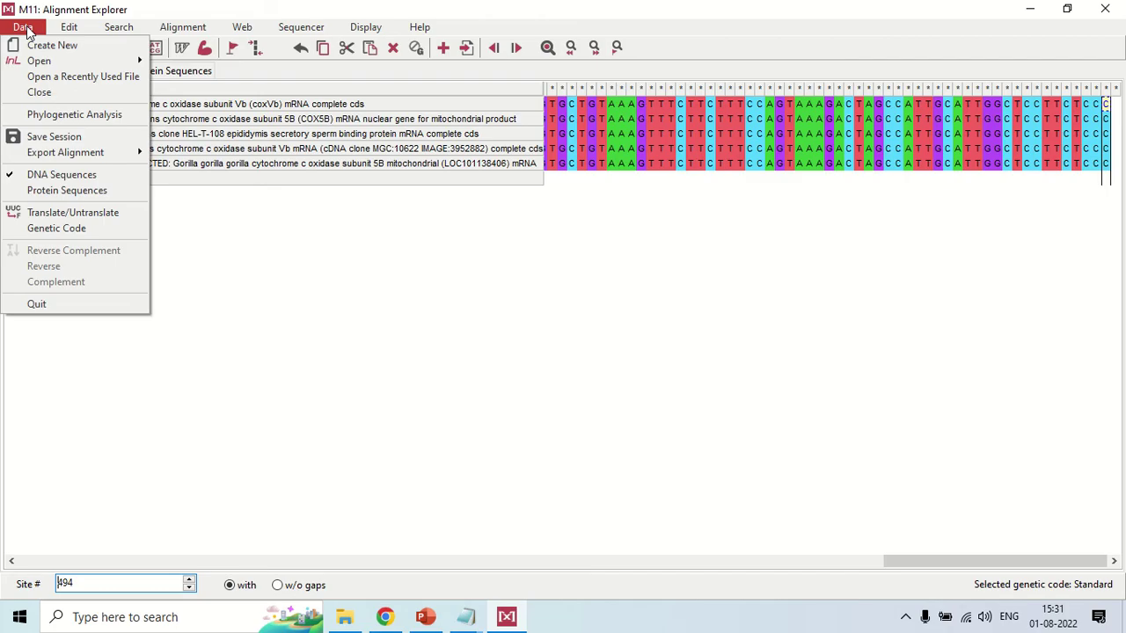
pyautogui.moveTo(48, 157)
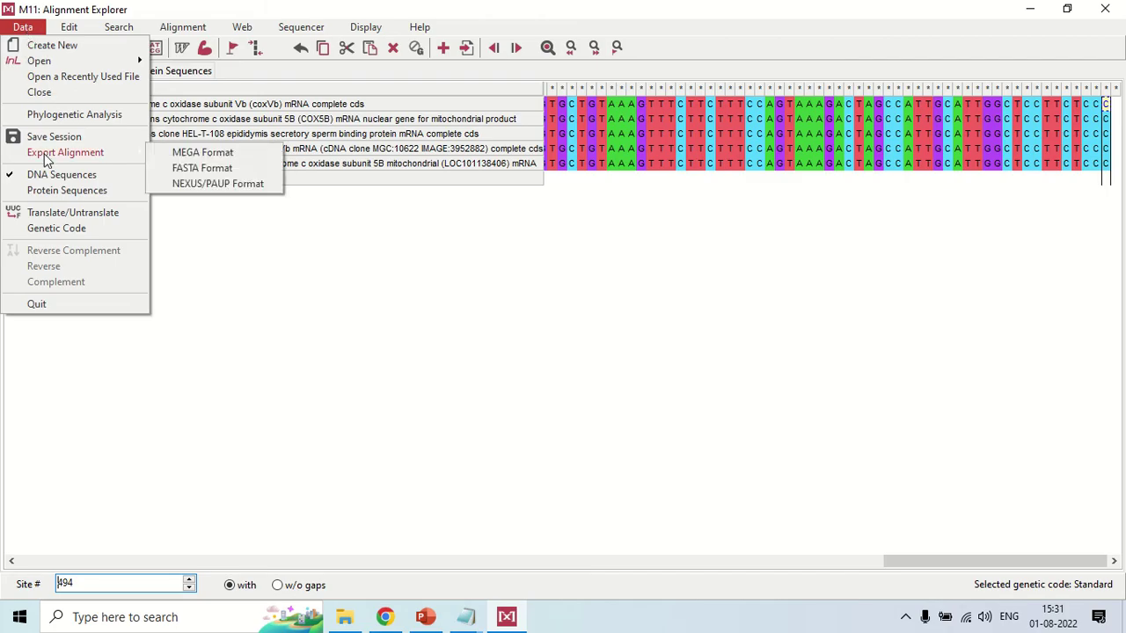
pyautogui.click(214, 156)
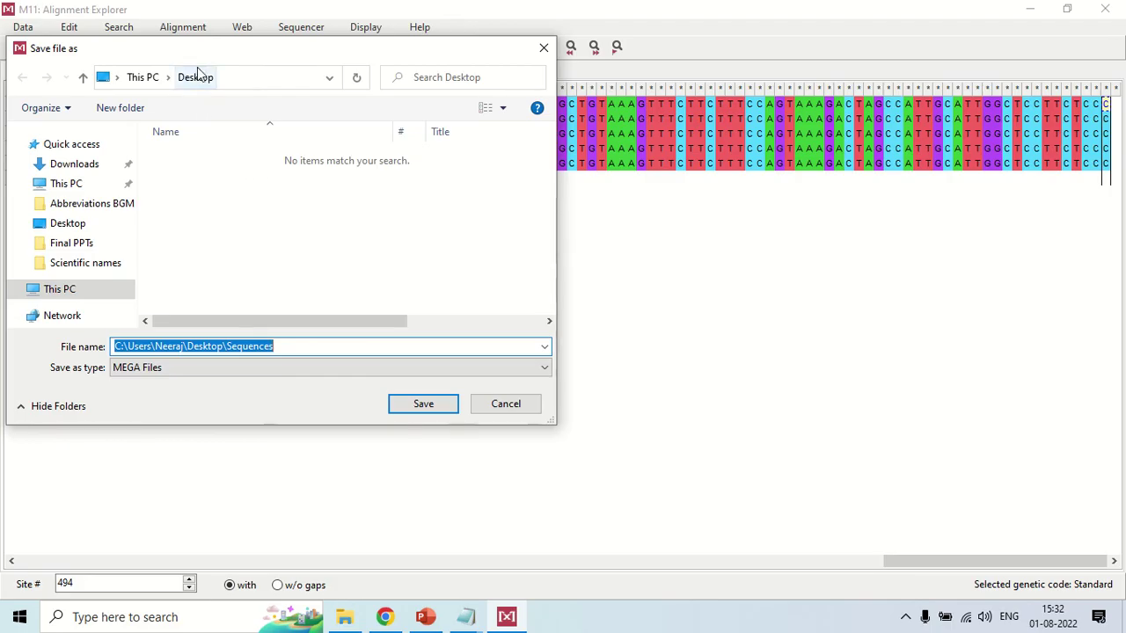
pyautogui.click(280, 346)
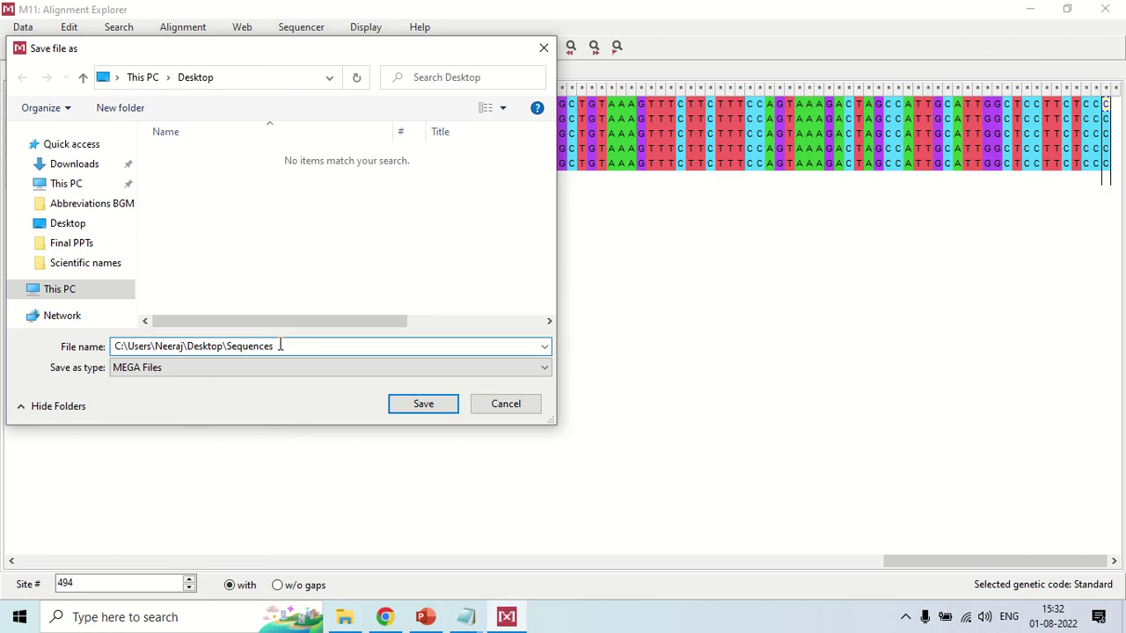
pyautogui.write('DEMO PHY')
pyautogui.click(428, 411)
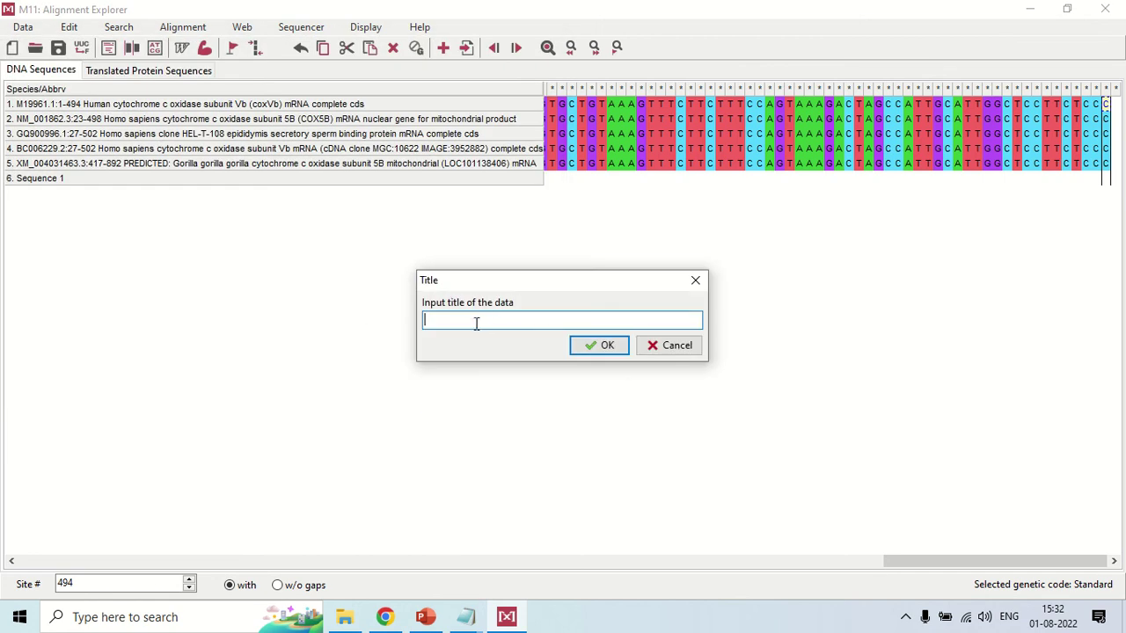
pyautogui.write('DEMO PHY')
pyautogui.click(606, 357)
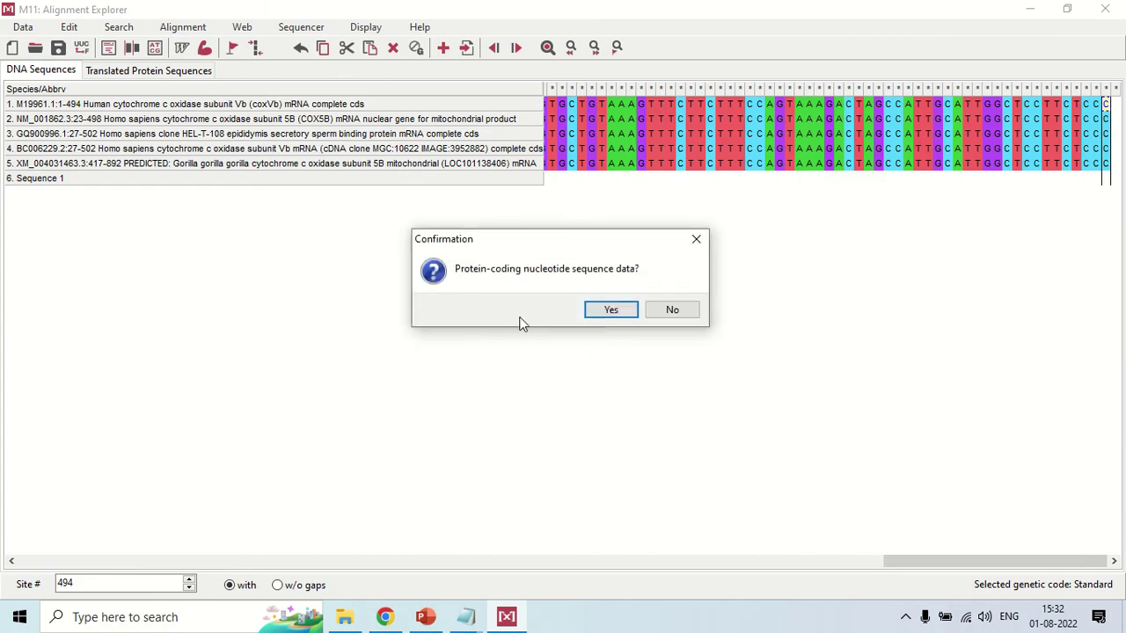
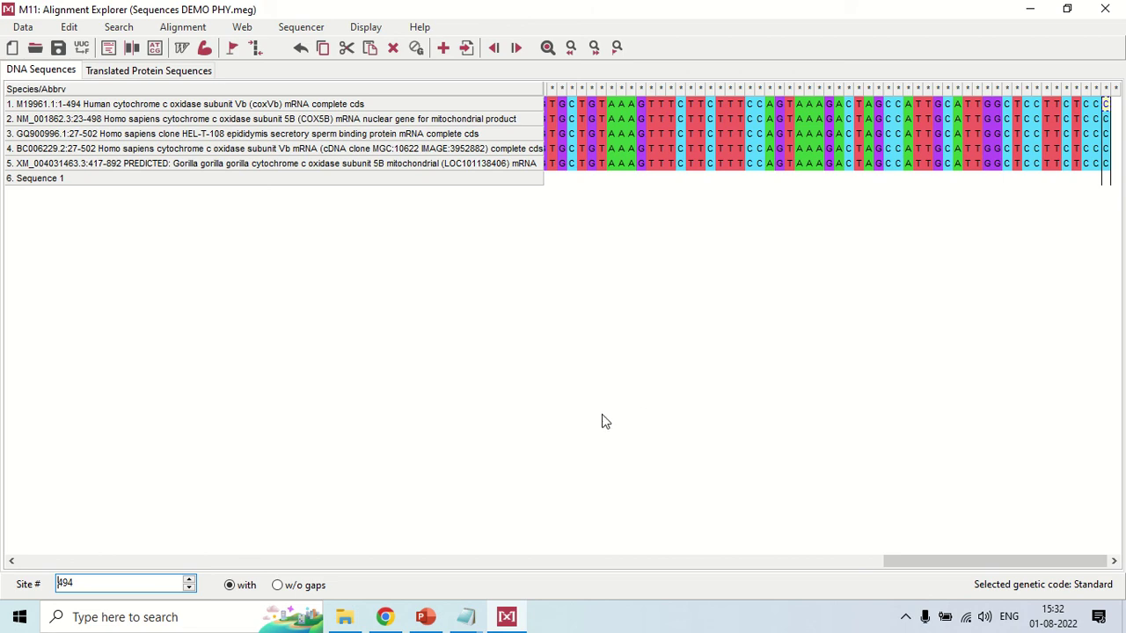
# Minimize the Alignment Explorer, load Sequences DEMO PHY from the Desktop through the Neighbor-Joining tree command and cancel the analysis preferences
pyautogui.click(1029, 10)
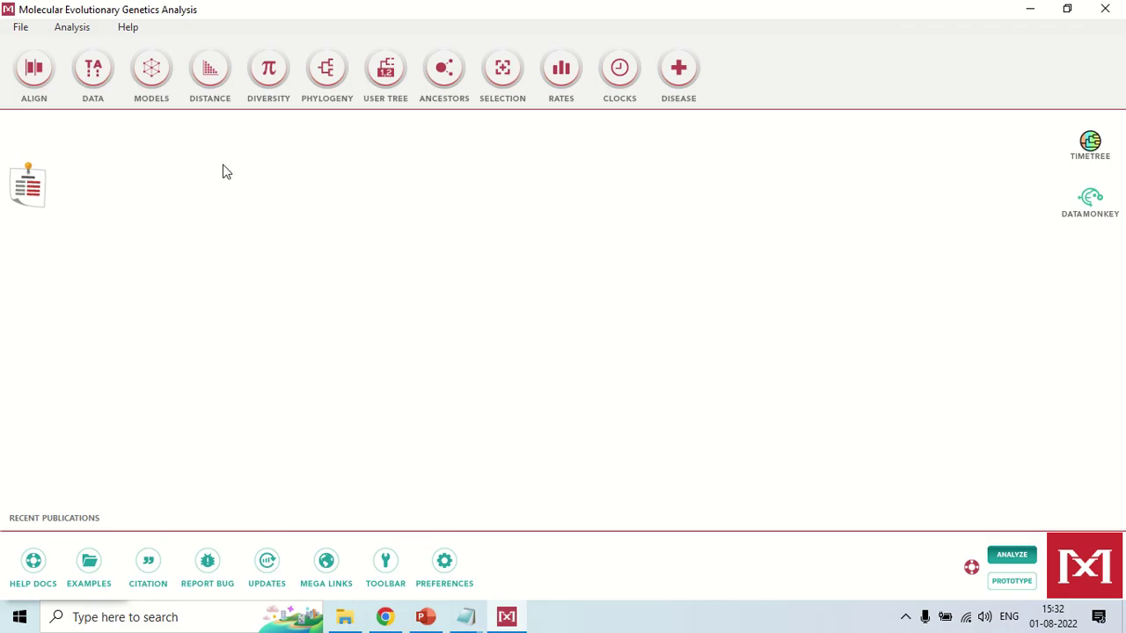
pyautogui.click(327, 71)
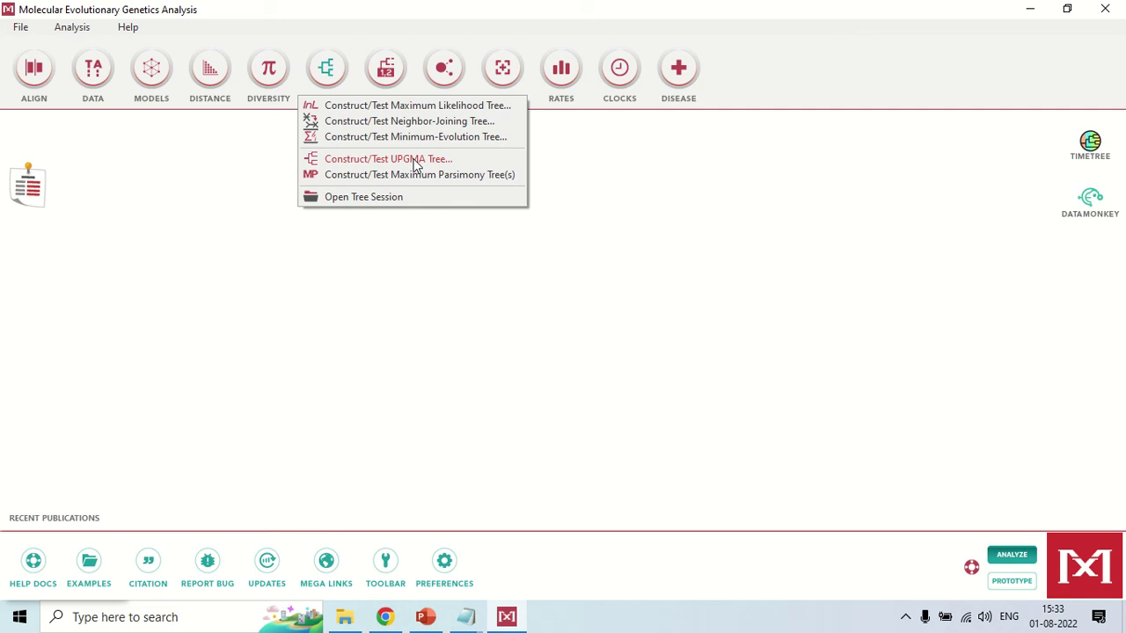
pyautogui.click(458, 120)
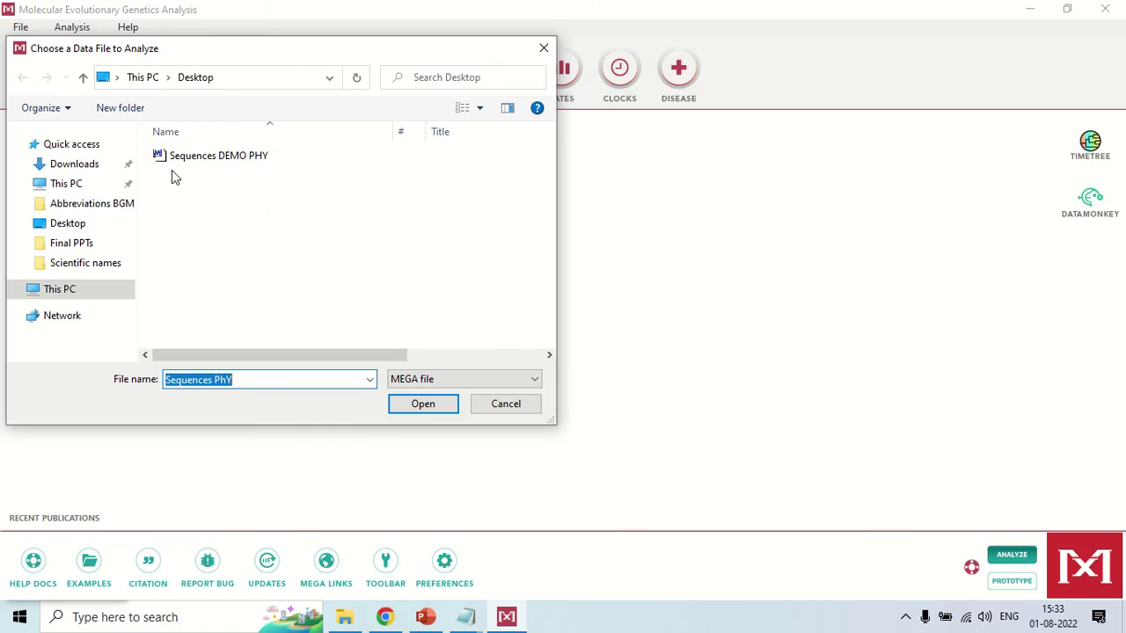
pyautogui.click(213, 160)
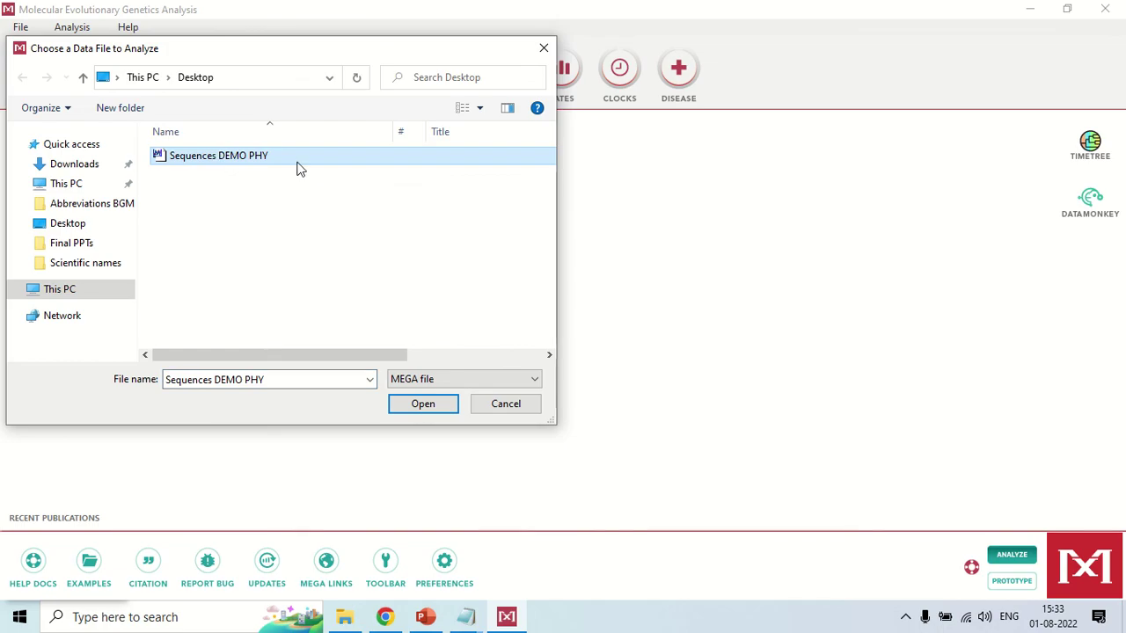
pyautogui.click(424, 404)
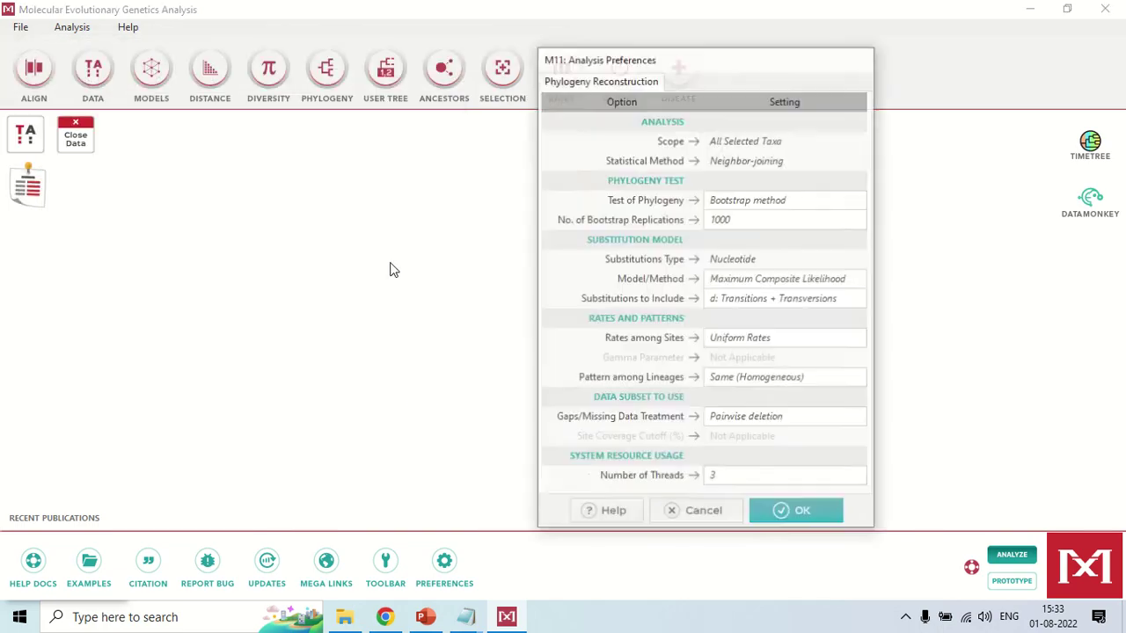
pyautogui.click(703, 512)
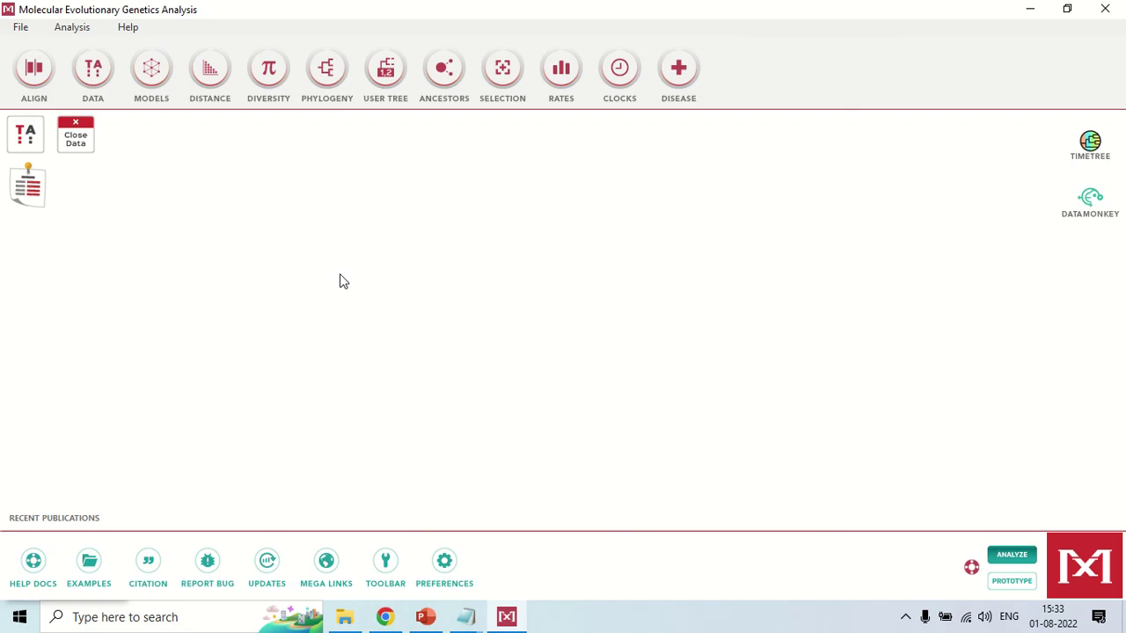
# Exclude the blank Sequence 1 in the Sequence Data Explorer, keeping the other five taxa selected, and minimize the explorer
pyautogui.click(31, 146)
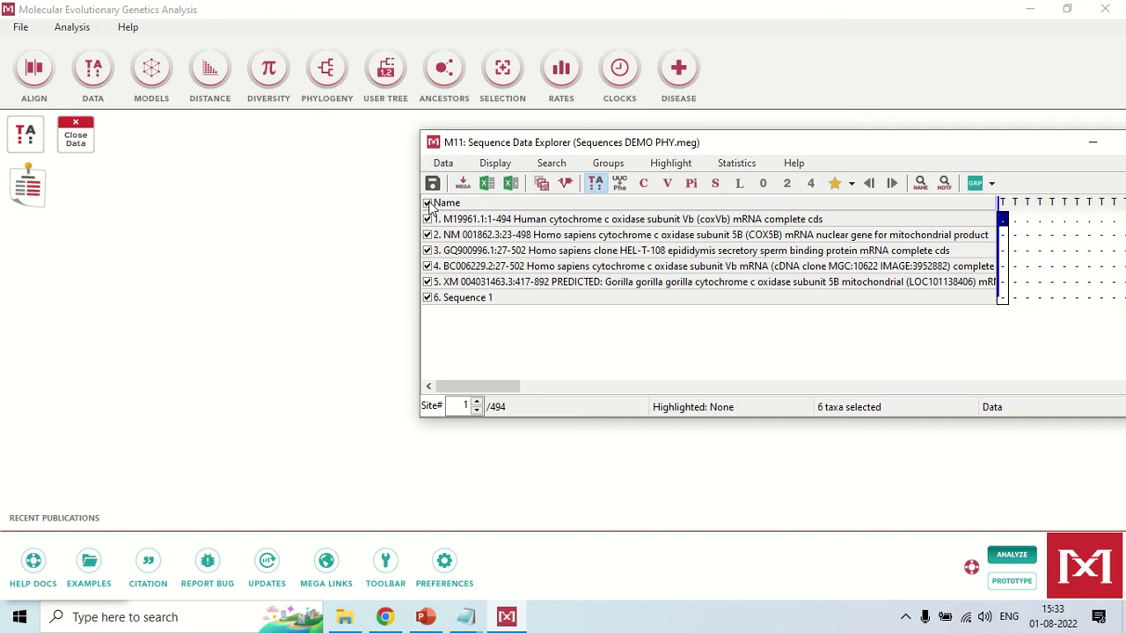
pyautogui.moveTo(540, 143); pyautogui.dragTo(449, 137)
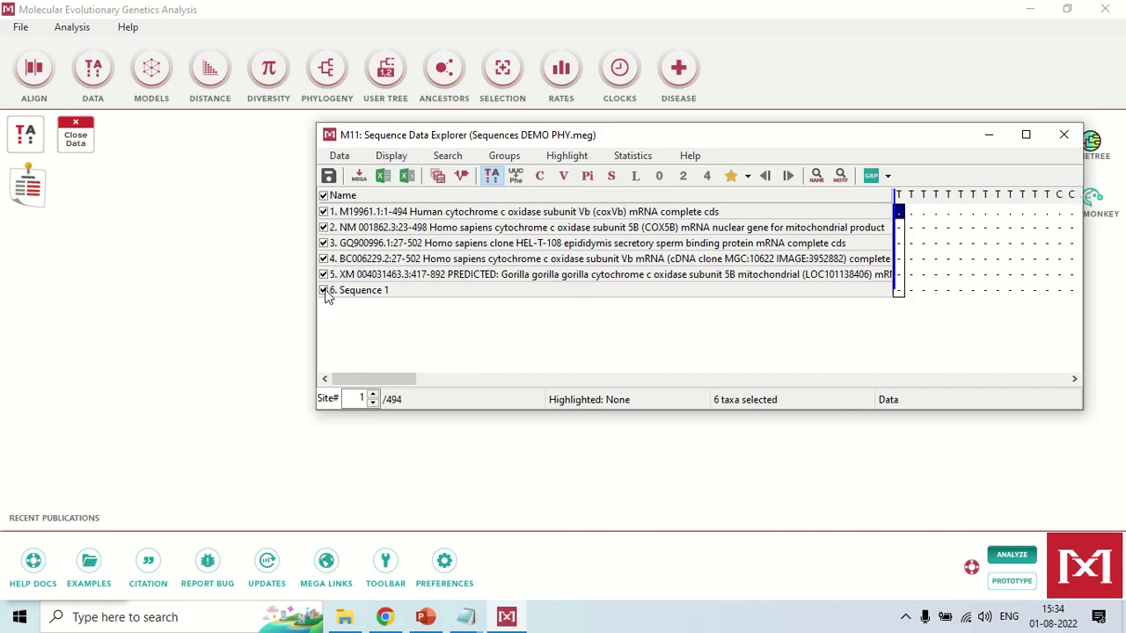
pyautogui.click(322, 195)
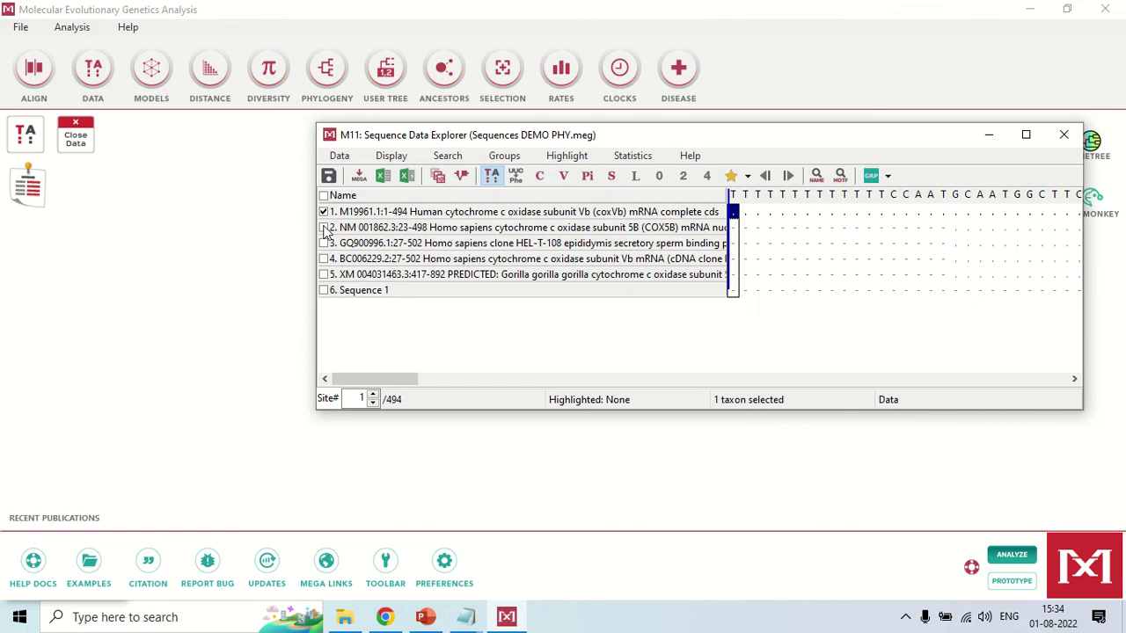
pyautogui.click(323, 227)
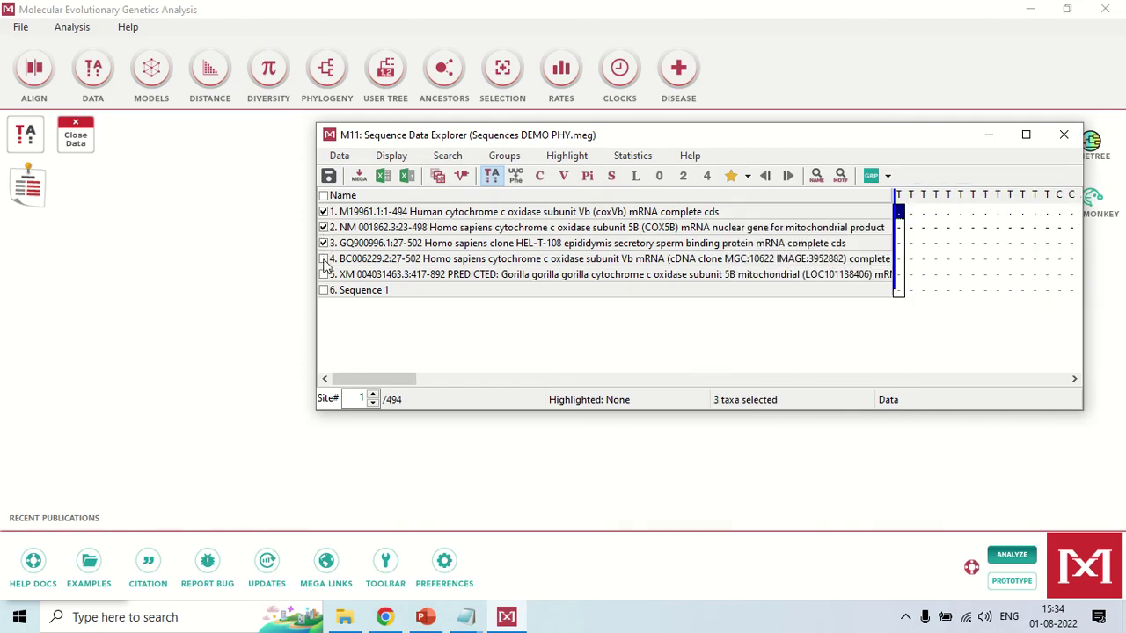
pyautogui.click(324, 259)
pyautogui.click(323, 275)
pyautogui.click(988, 136)
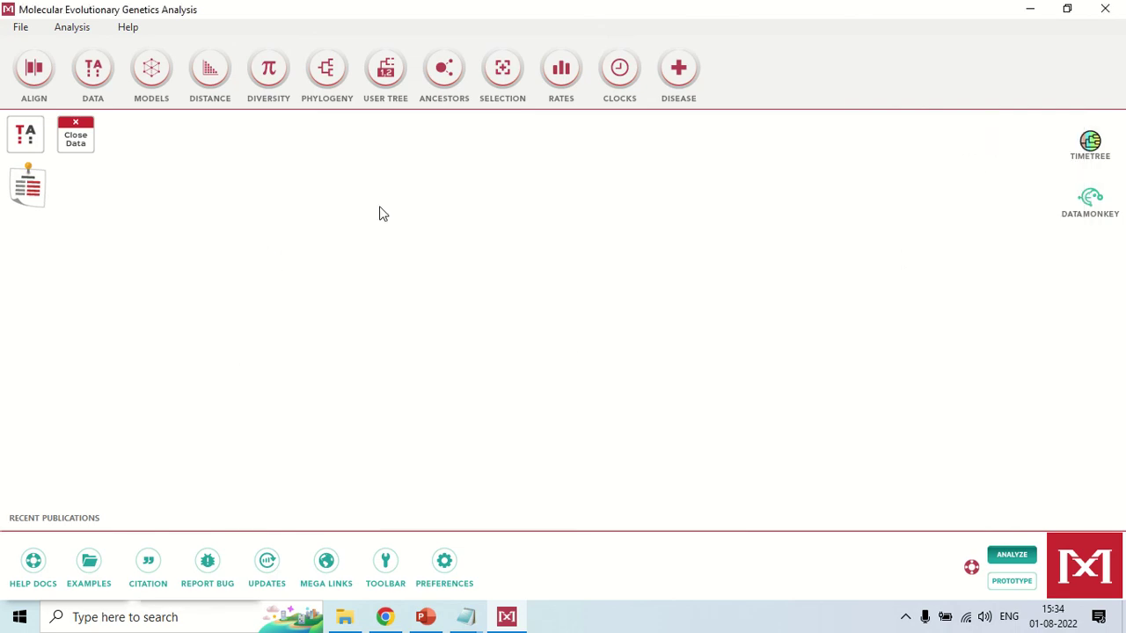
# Construct a Neighbor-Joining tree from the currently active data, using the Bootstrap method with 1000 replications
pyautogui.click(332, 70)
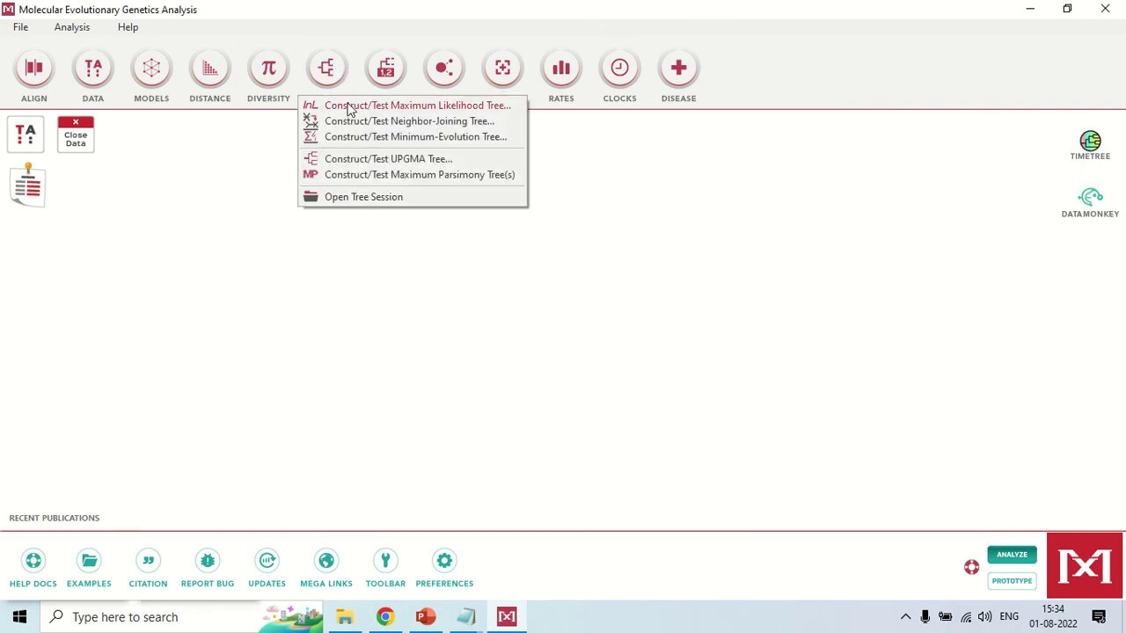
pyautogui.click(437, 123)
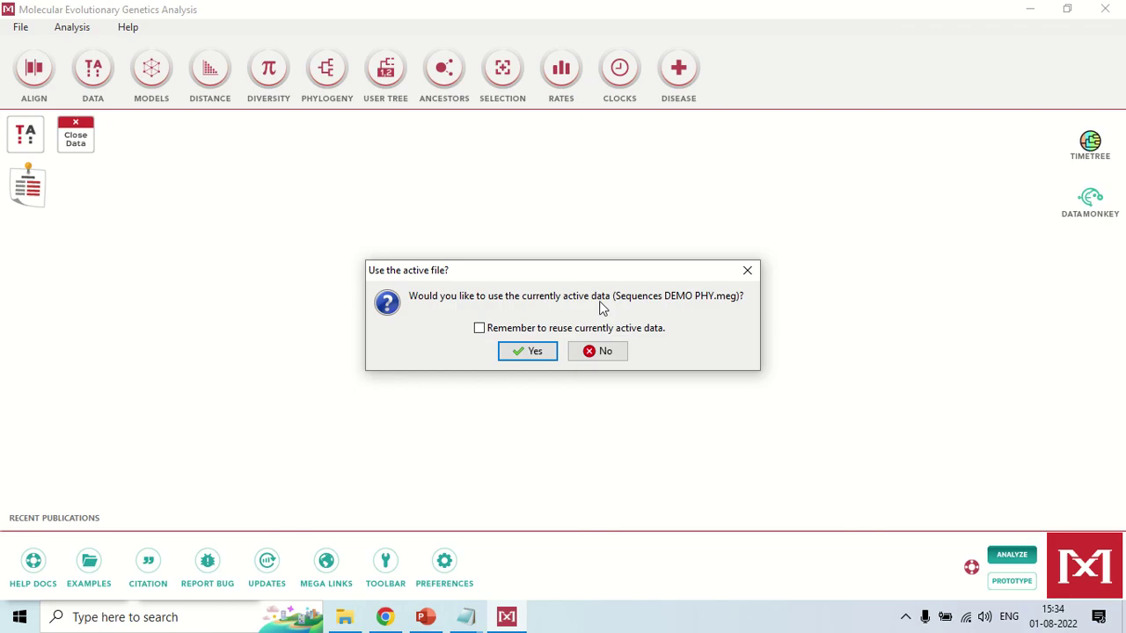
pyautogui.click(533, 354)
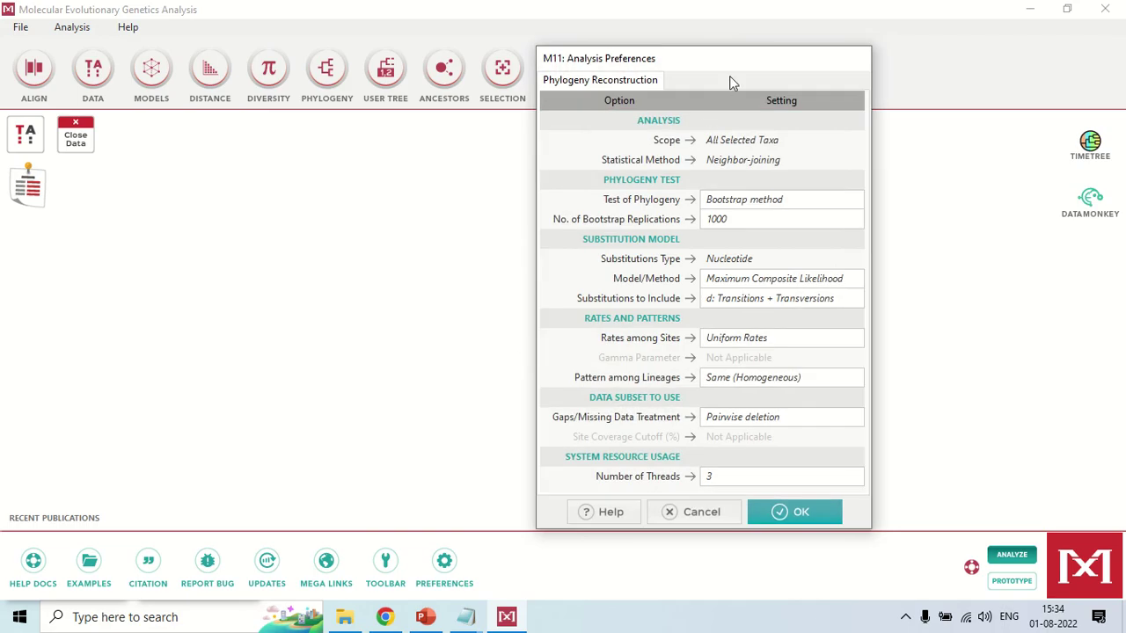
pyautogui.moveTo(735, 59); pyautogui.dragTo(631, 26)
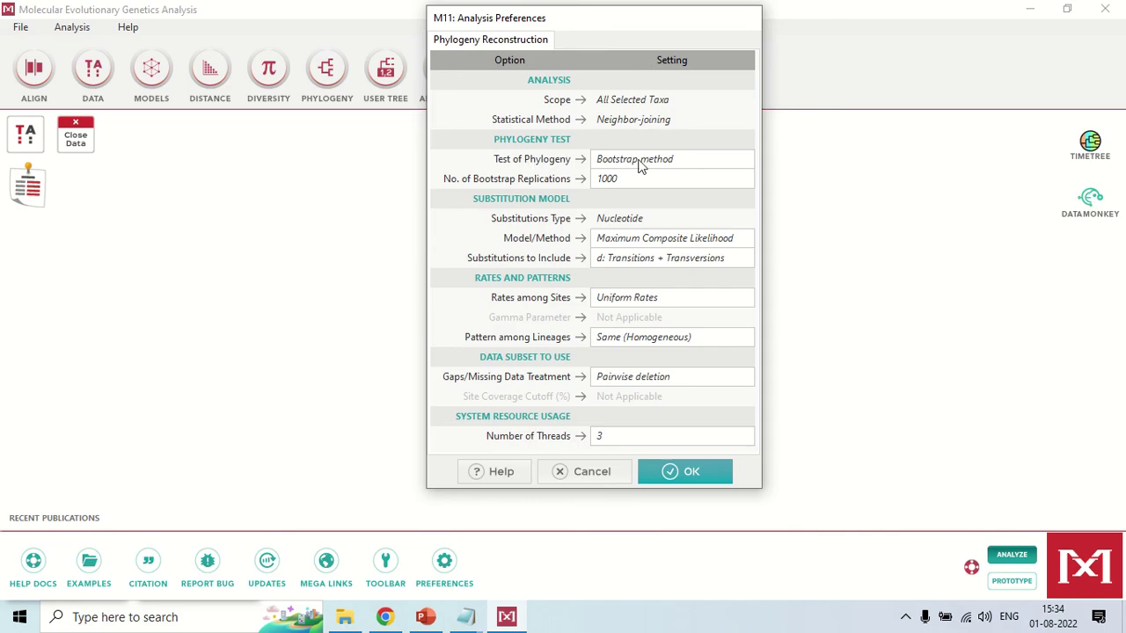
pyautogui.click(730, 163)
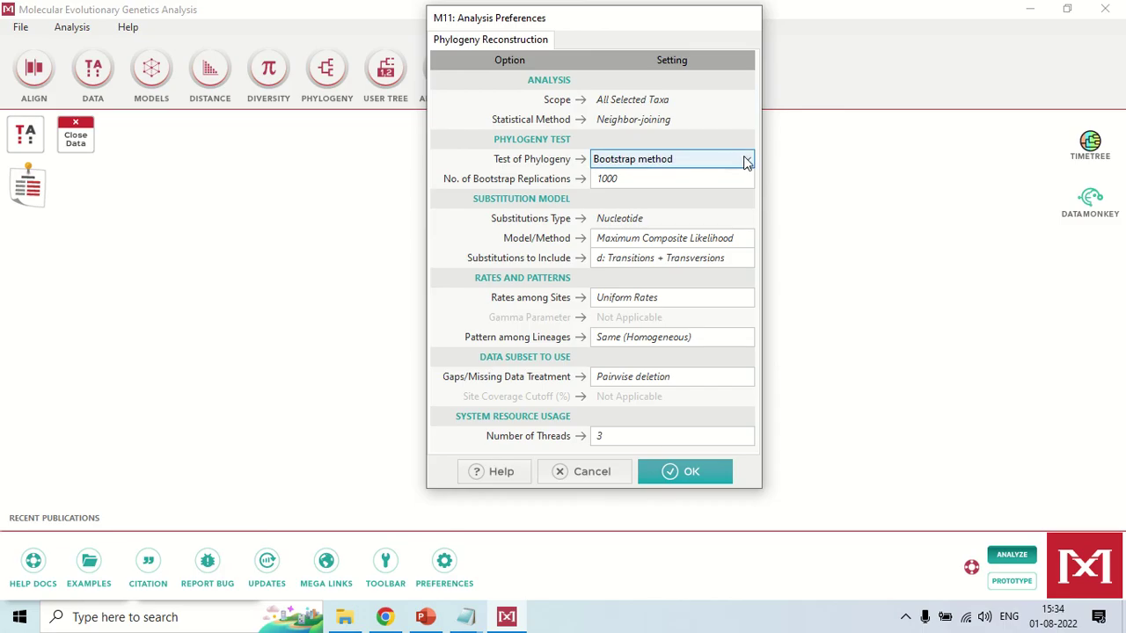
pyautogui.click(746, 161)
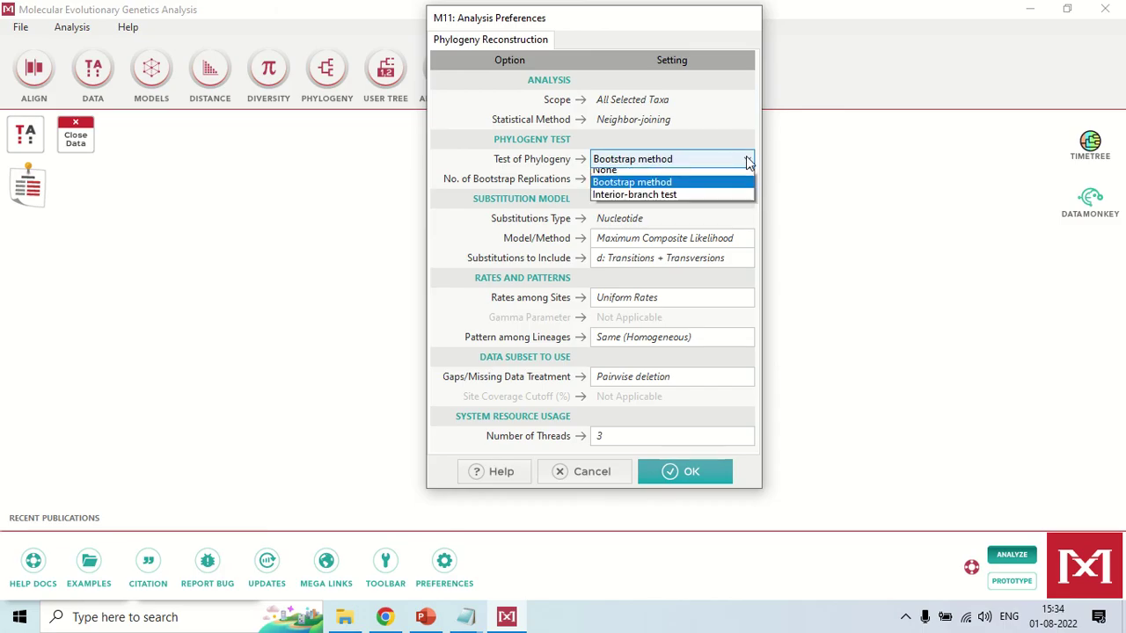
pyautogui.click(669, 189)
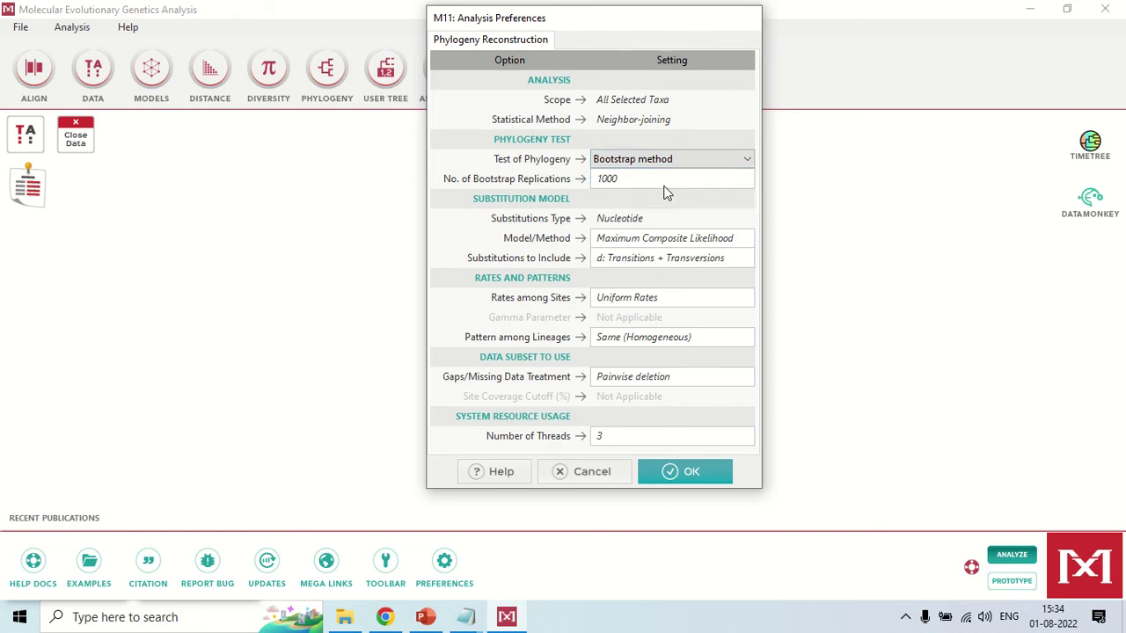
pyautogui.click(615, 179)
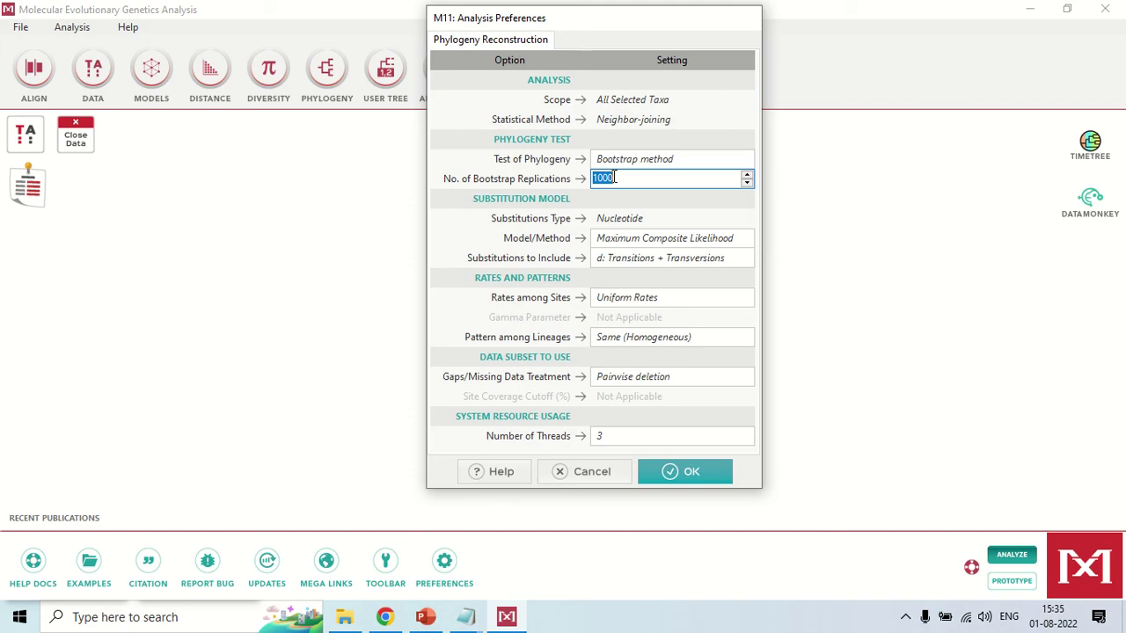
pyautogui.click(628, 183)
pyautogui.click(681, 473)
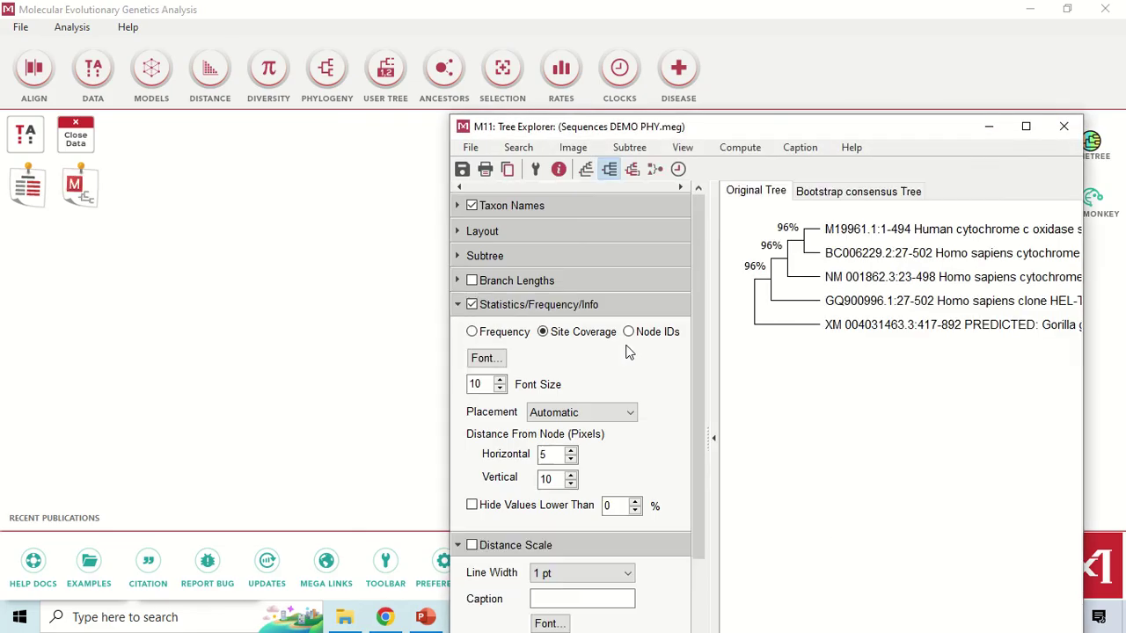
# Maximize the Tree Explorer and highlight the M19961.1 and BC006229.2 taxon names to examine the closest pair
pyautogui.click(1026, 129)
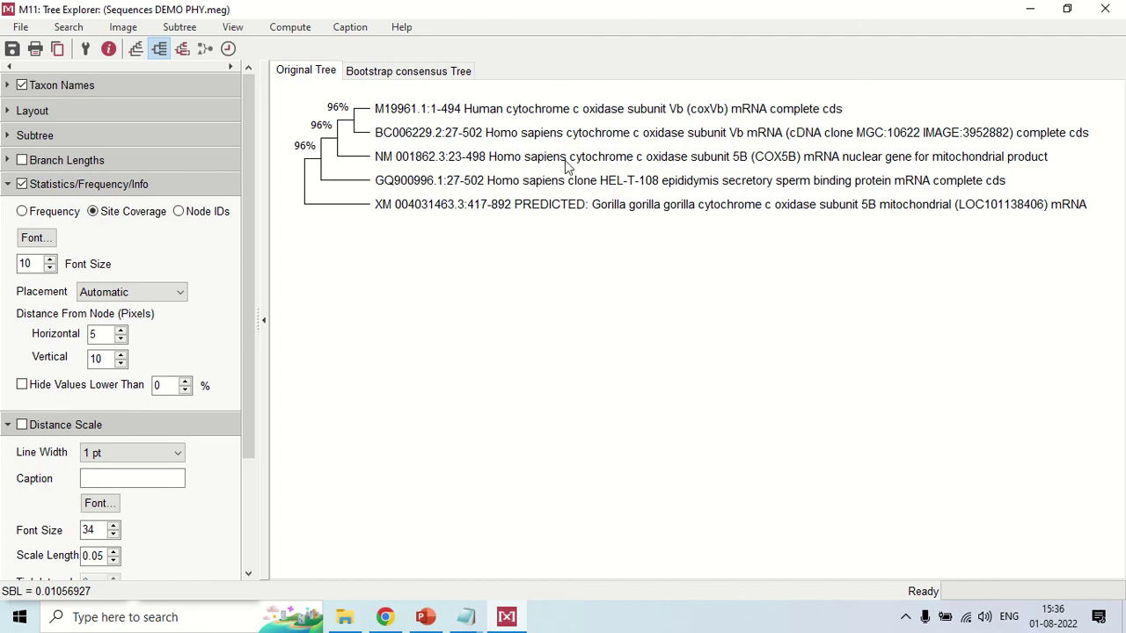
pyautogui.doubleClick(656, 111)
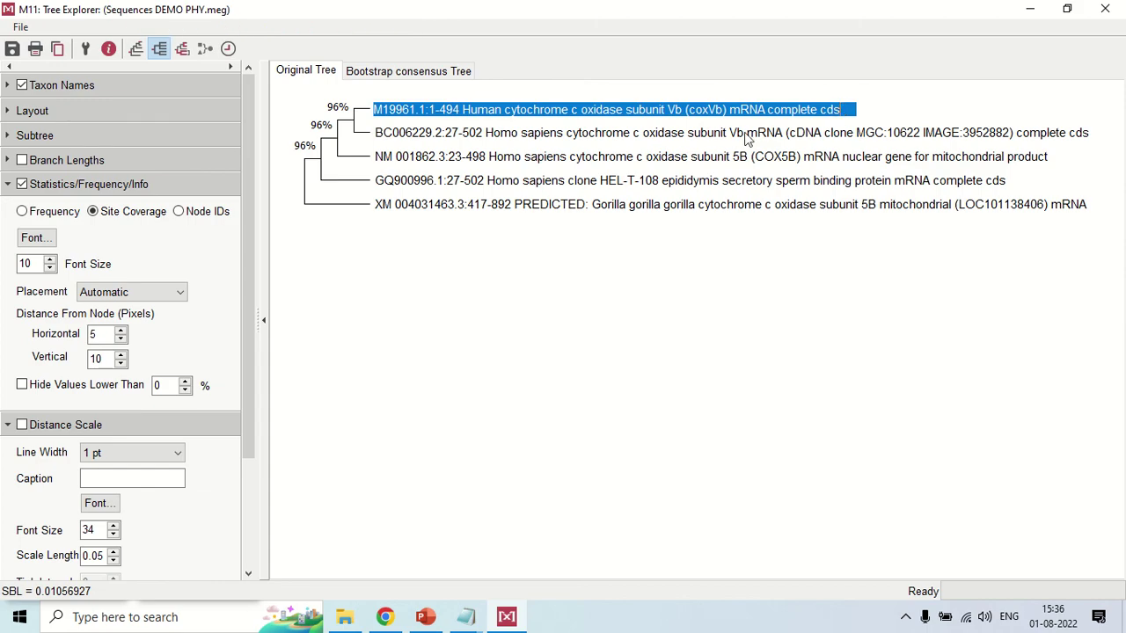
pyautogui.doubleClick(773, 132)
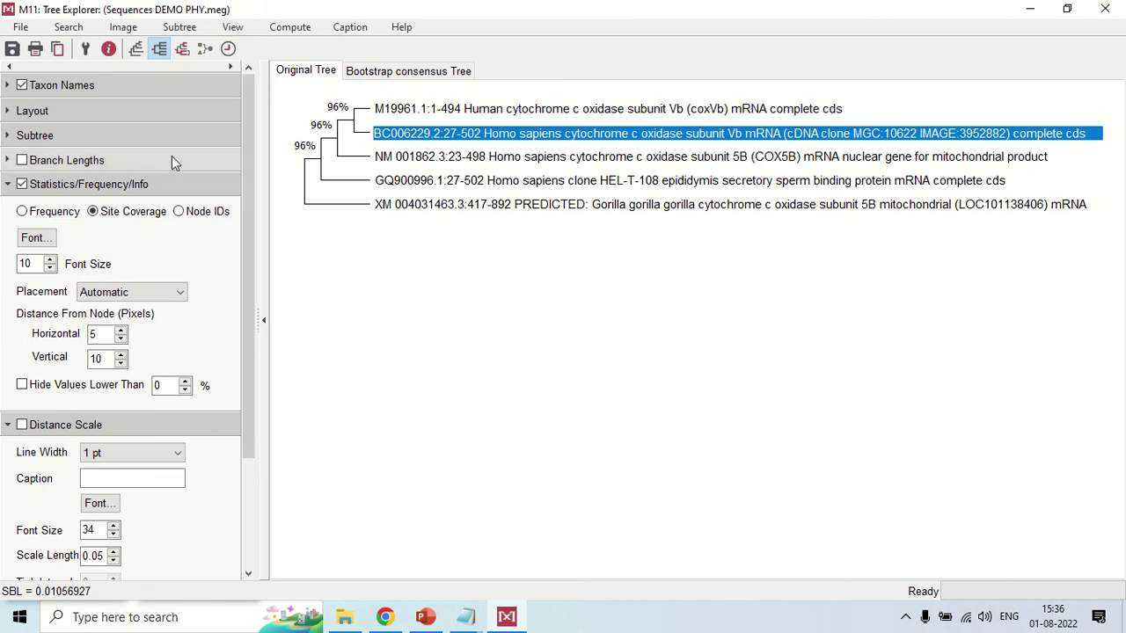
# Try the traditional Straight and Curved tree styles and return the tree to the Rectangular style
pyautogui.click(10, 112)
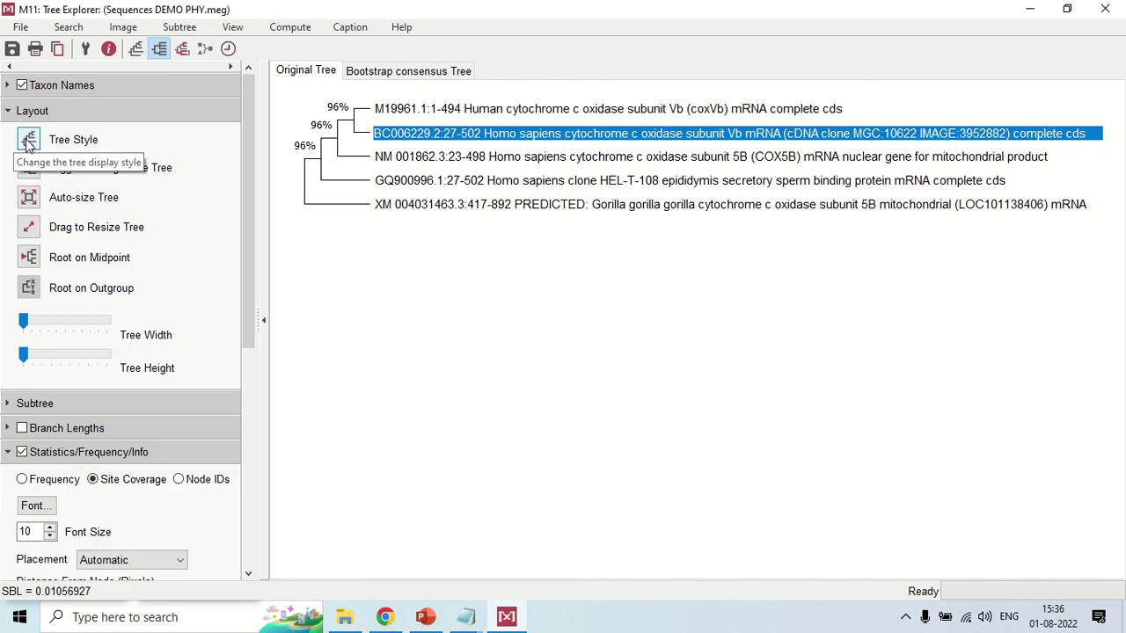
pyautogui.click(29, 141)
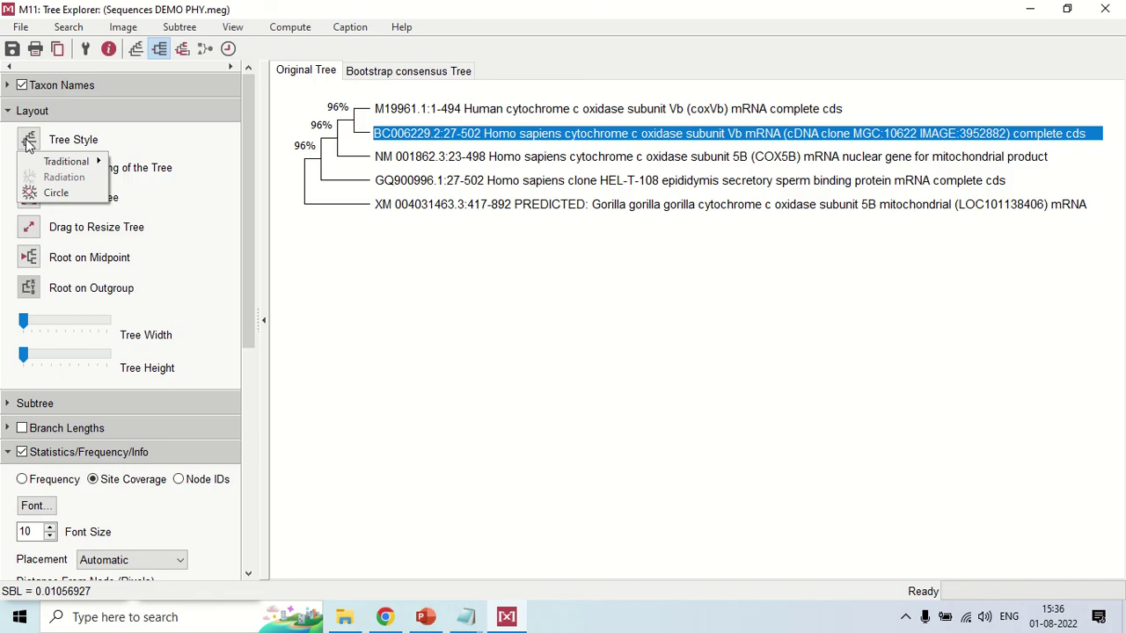
pyautogui.moveTo(78, 165)
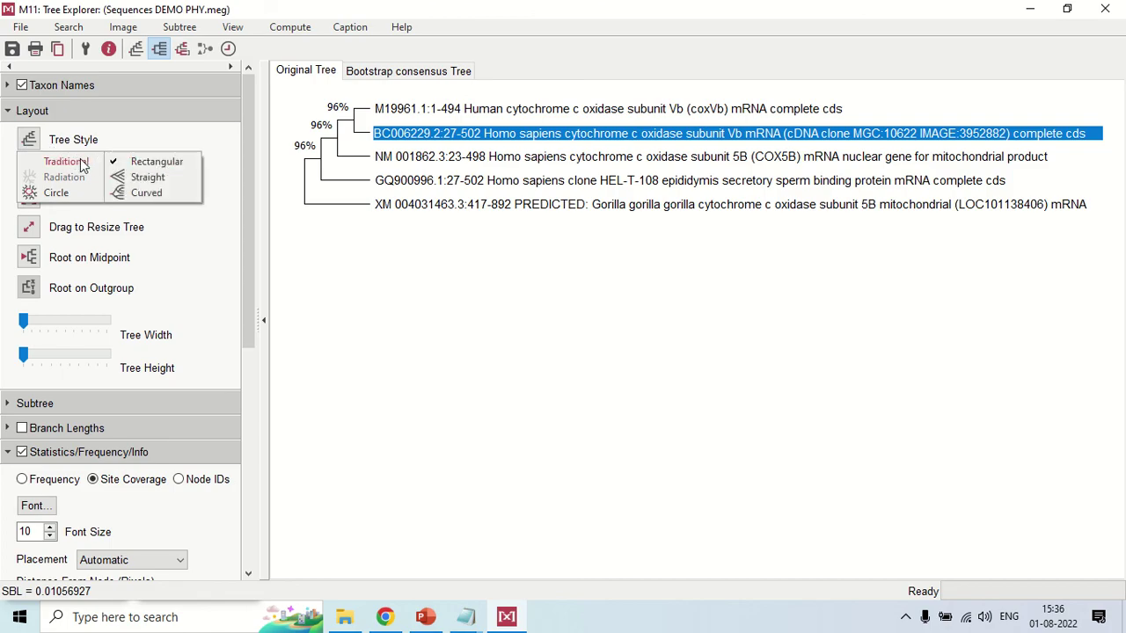
pyautogui.click(161, 176)
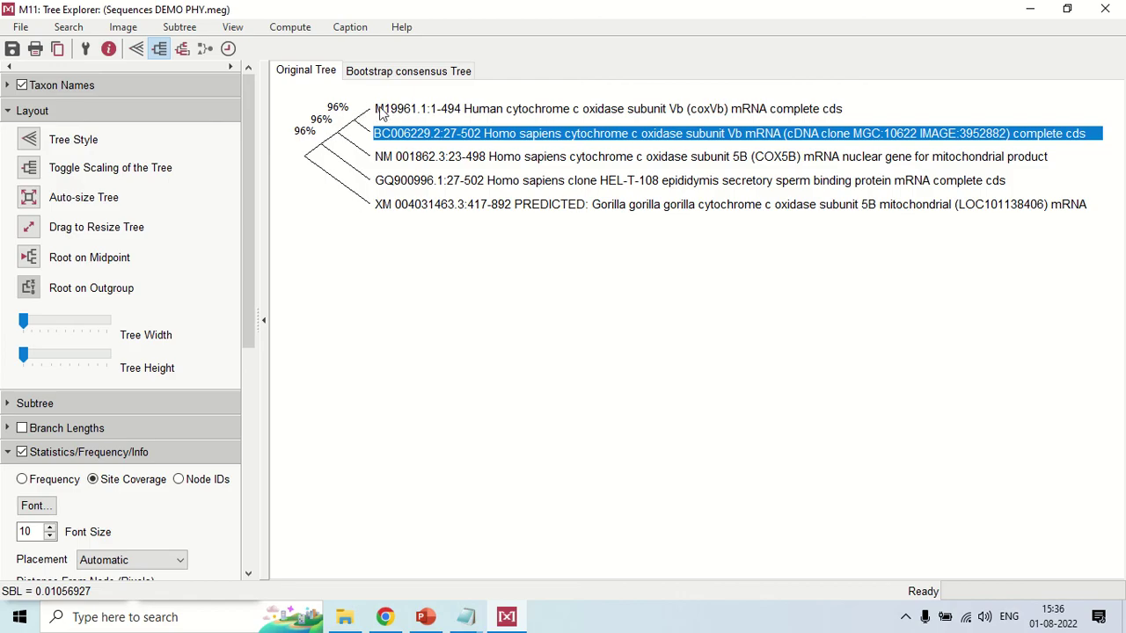
pyautogui.click(30, 139)
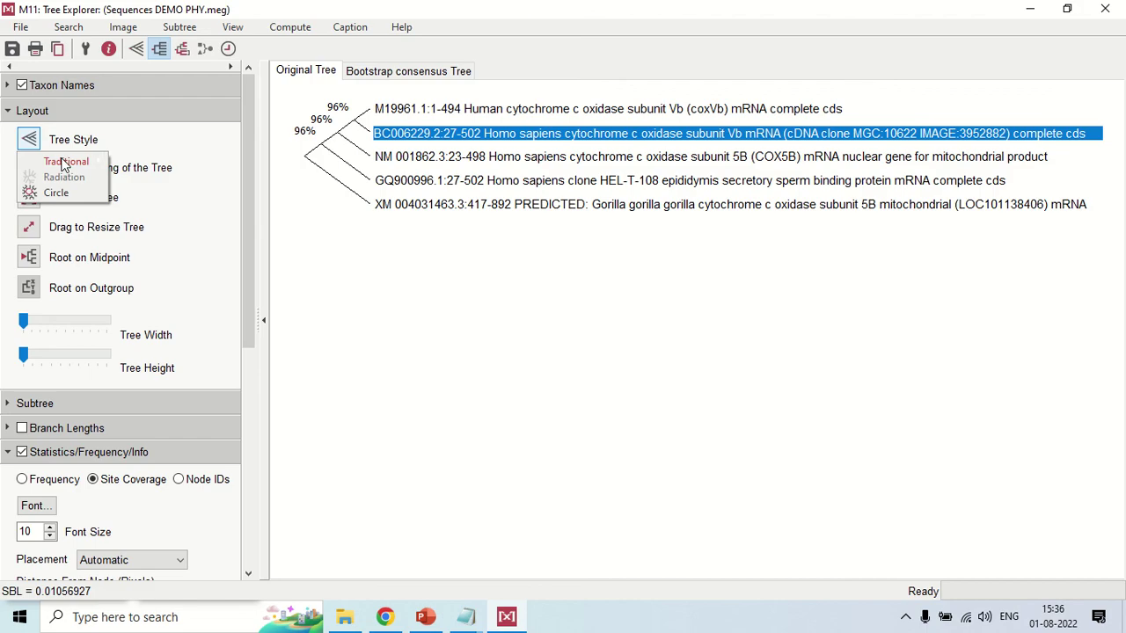
pyautogui.moveTo(66, 161)
pyautogui.click(156, 188)
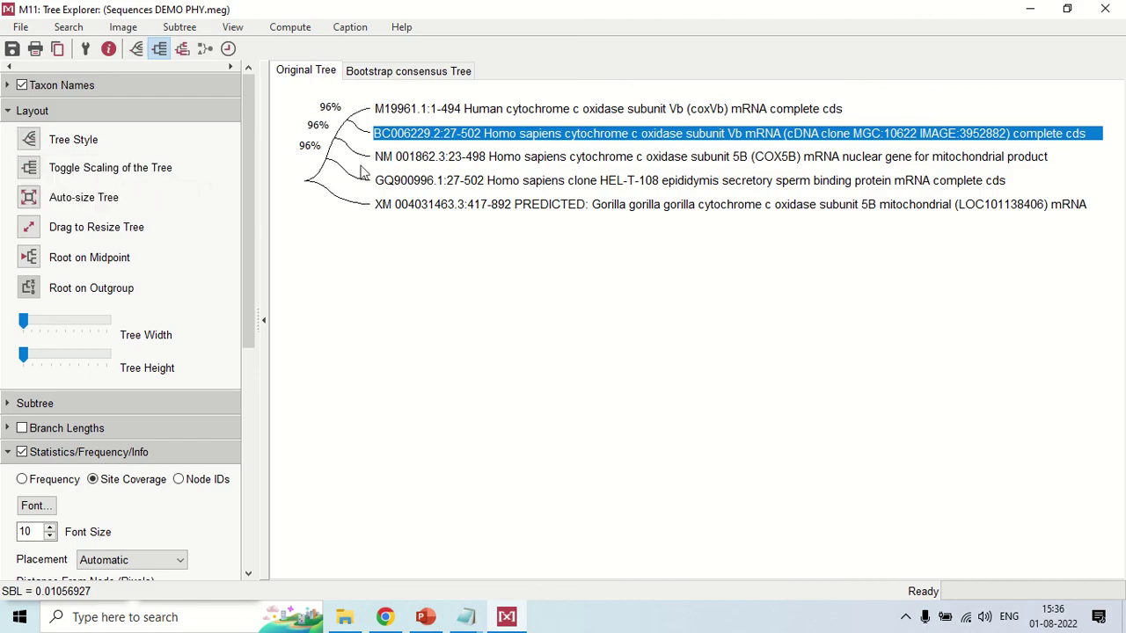
pyautogui.click(27, 141)
pyautogui.moveTo(64, 163)
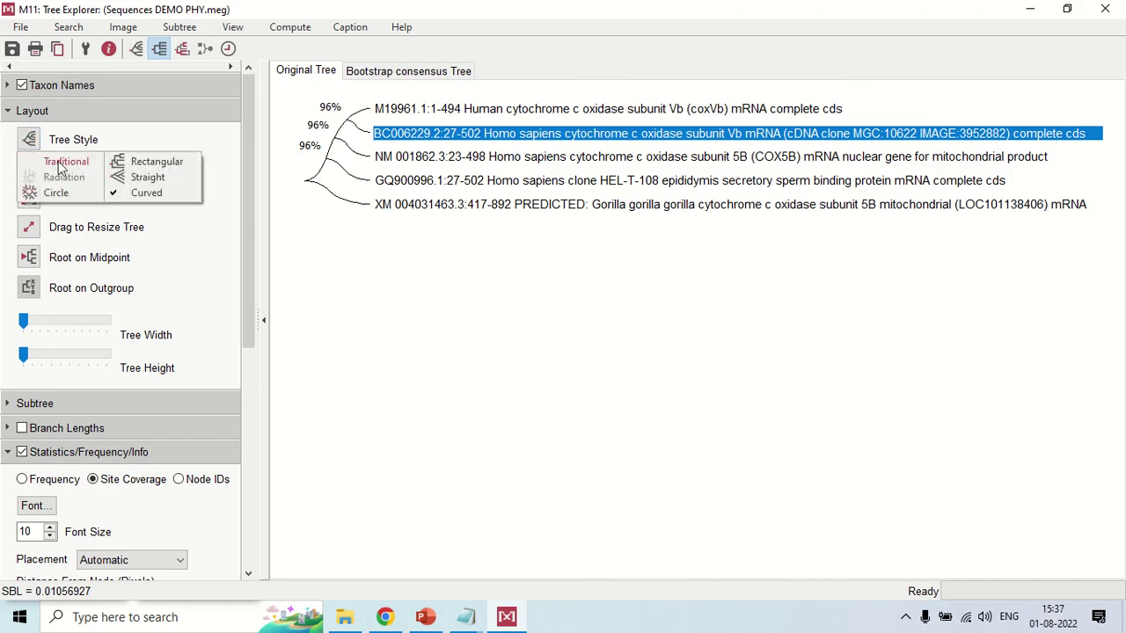
pyautogui.click(148, 164)
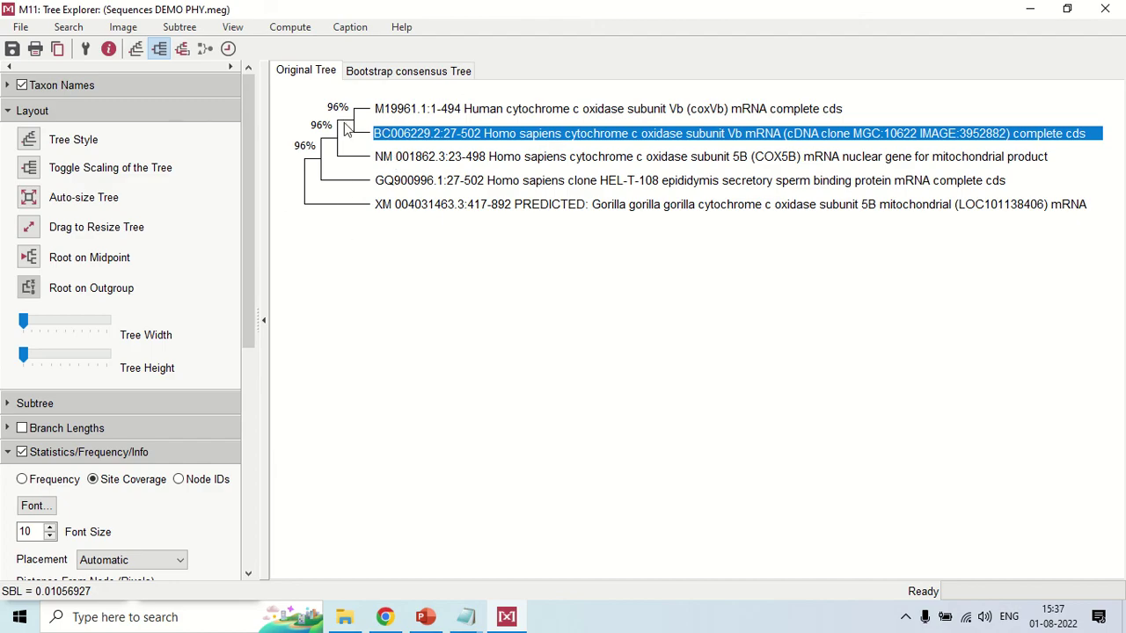
# Show the branch lengths on the tree and hide them again
pyautogui.scroll(-1, 114, 275)
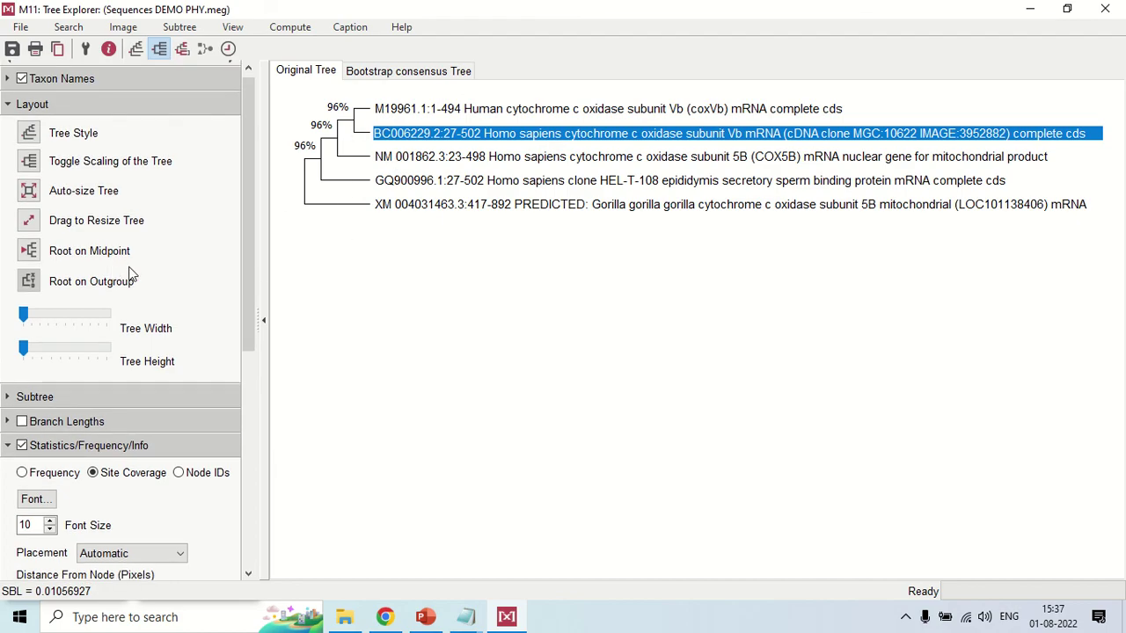
pyautogui.click(23, 419)
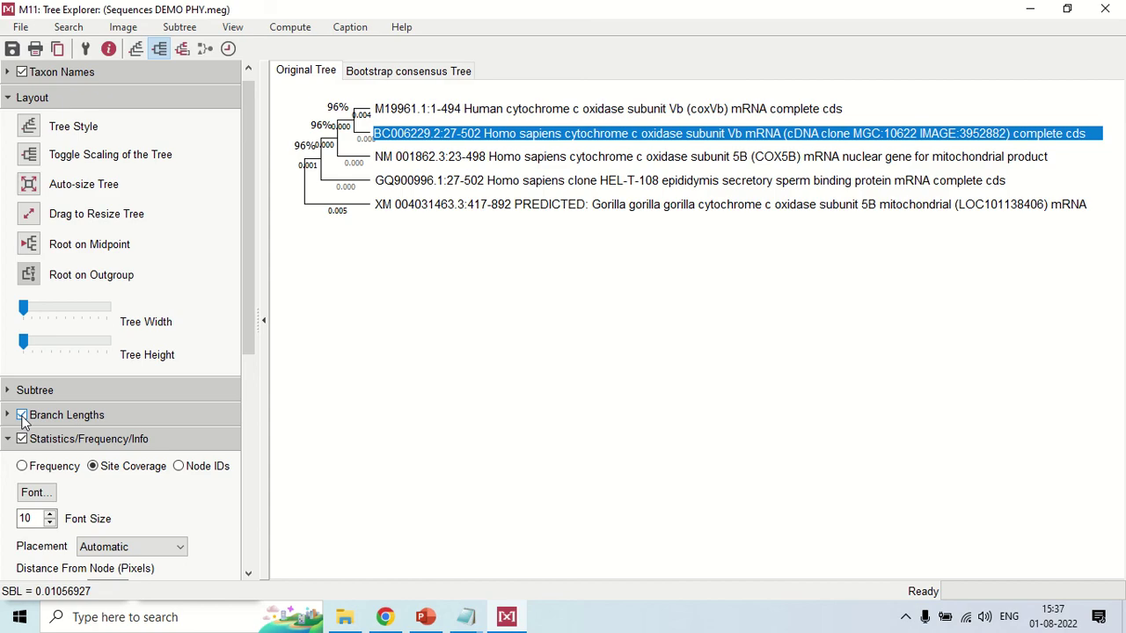
pyautogui.click(23, 416)
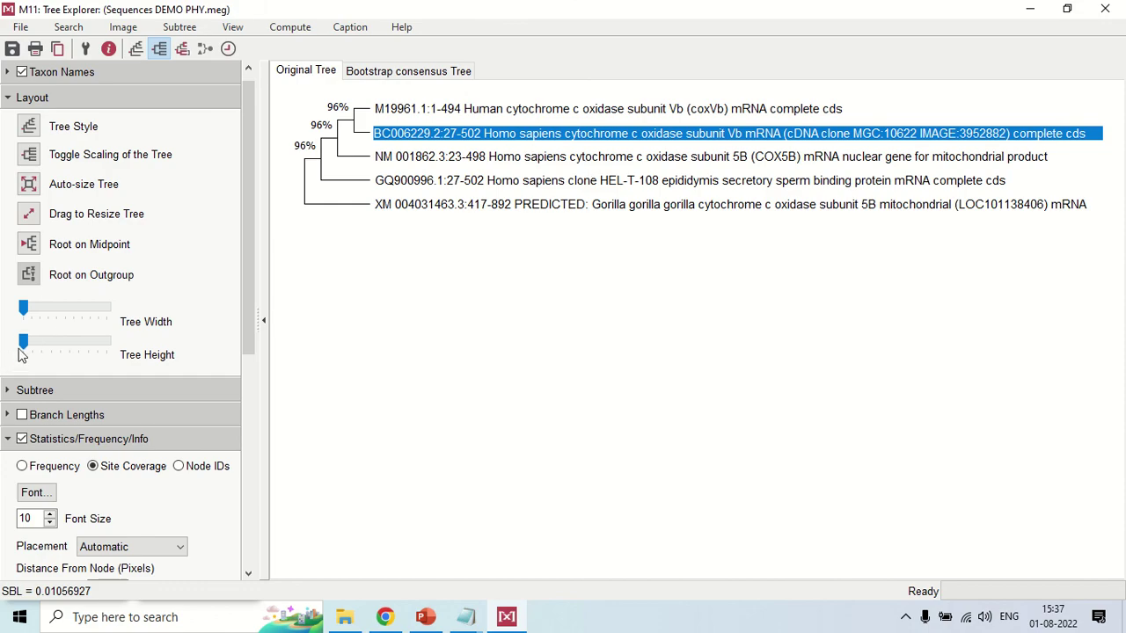
# Try different tree heights and widths, and auto-size the tree to fit the viewing area
pyautogui.moveTo(23, 342); pyautogui.dragTo(35, 349)
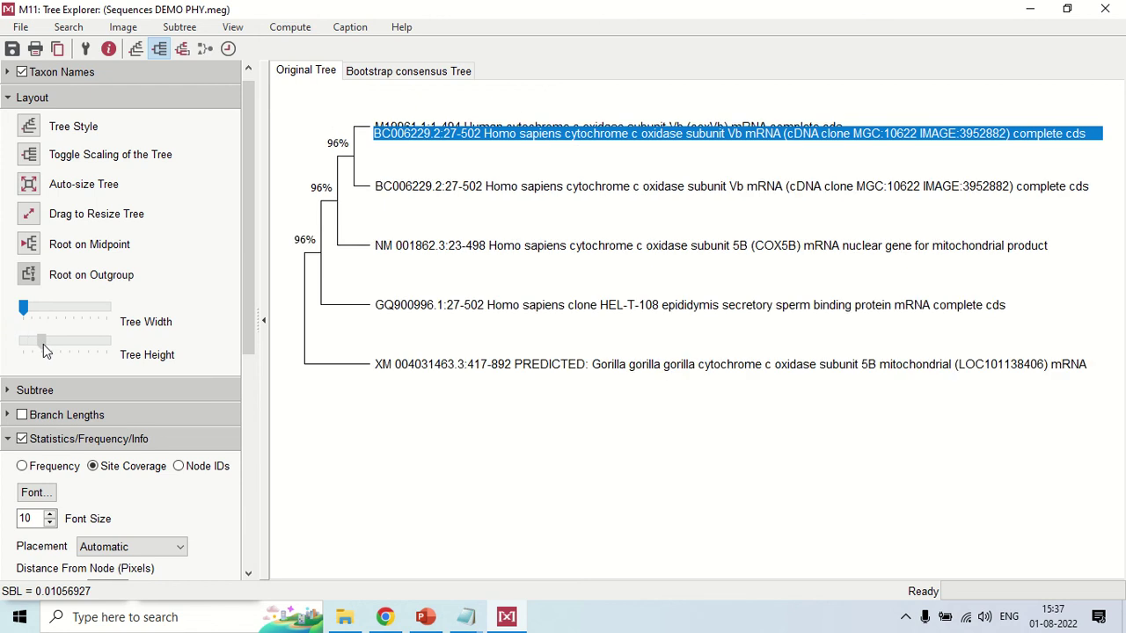
pyautogui.click(43, 344)
pyautogui.moveTo(25, 314)
pyautogui.mouseDown()
pyautogui.moveTo(42, 314)
pyautogui.moveTo(23, 314)
pyautogui.mouseUp()
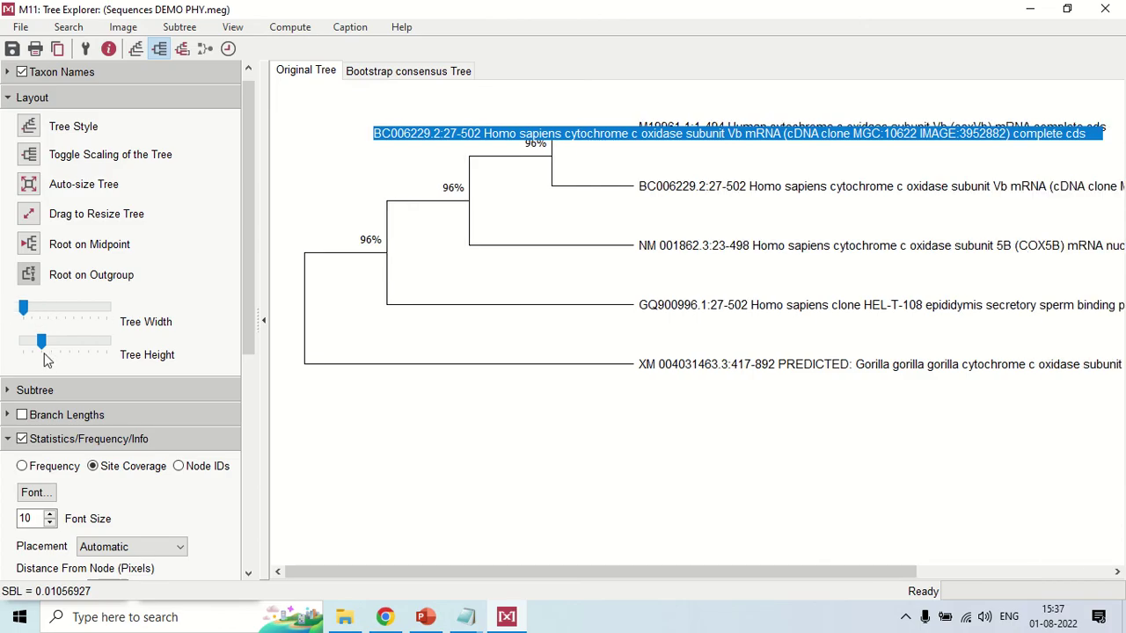
pyautogui.moveTo(41, 343); pyautogui.dragTo(13, 351)
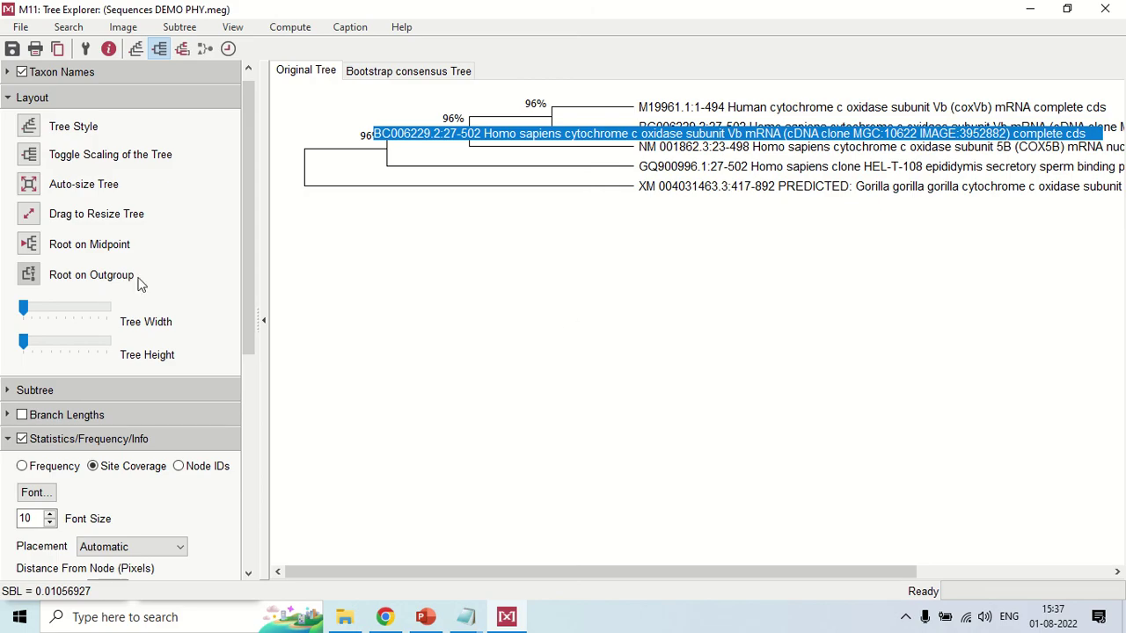
pyautogui.click(29, 187)
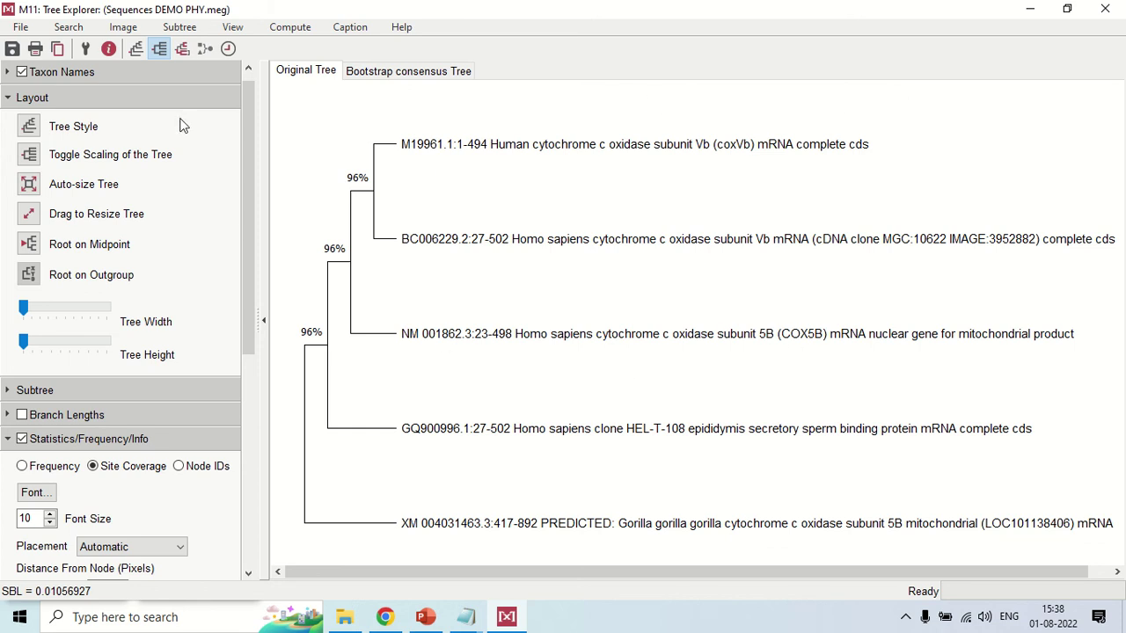
# Try to export the tree image in PDF format with the file name DEMO PHY
pyautogui.click(127, 34)
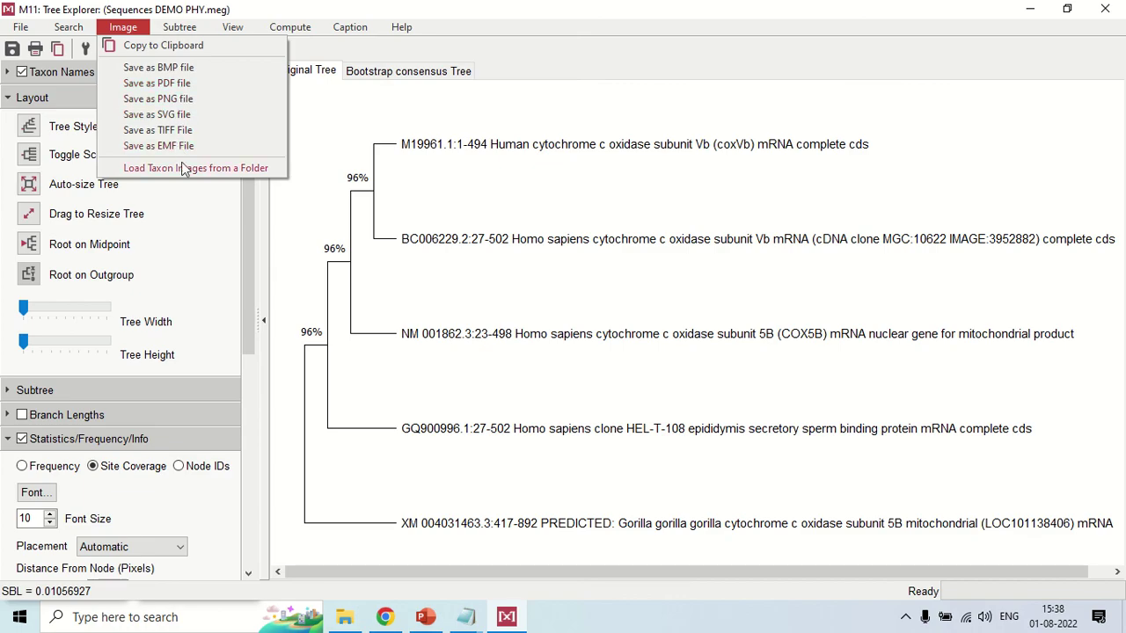
pyautogui.click(161, 84)
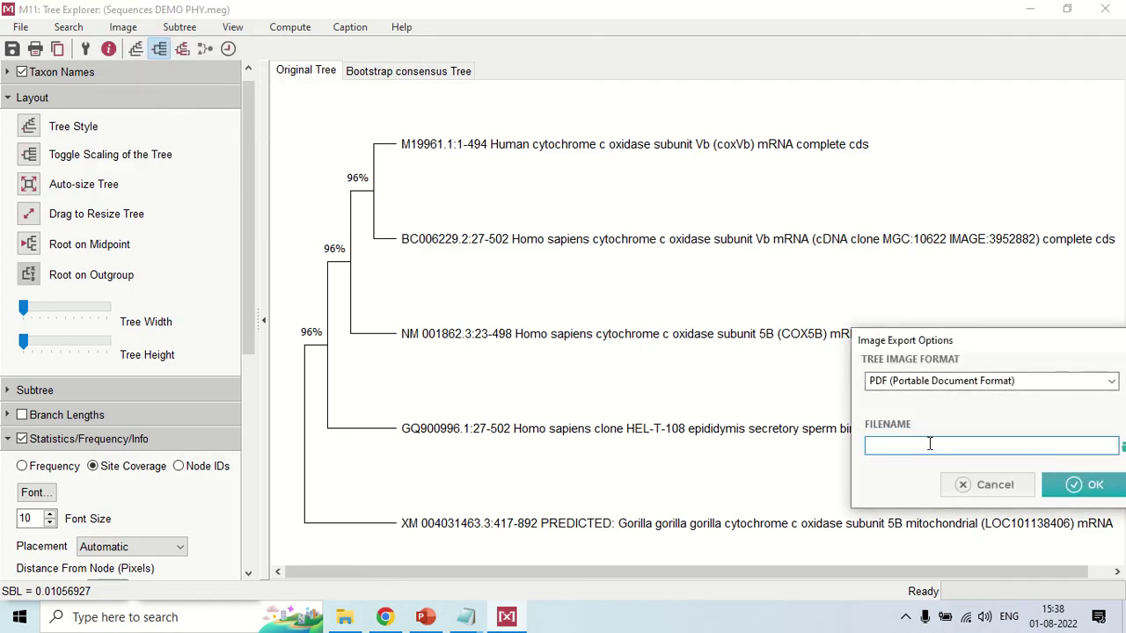
pyautogui.write('DEMO PHY')
pyautogui.click(1095, 483)
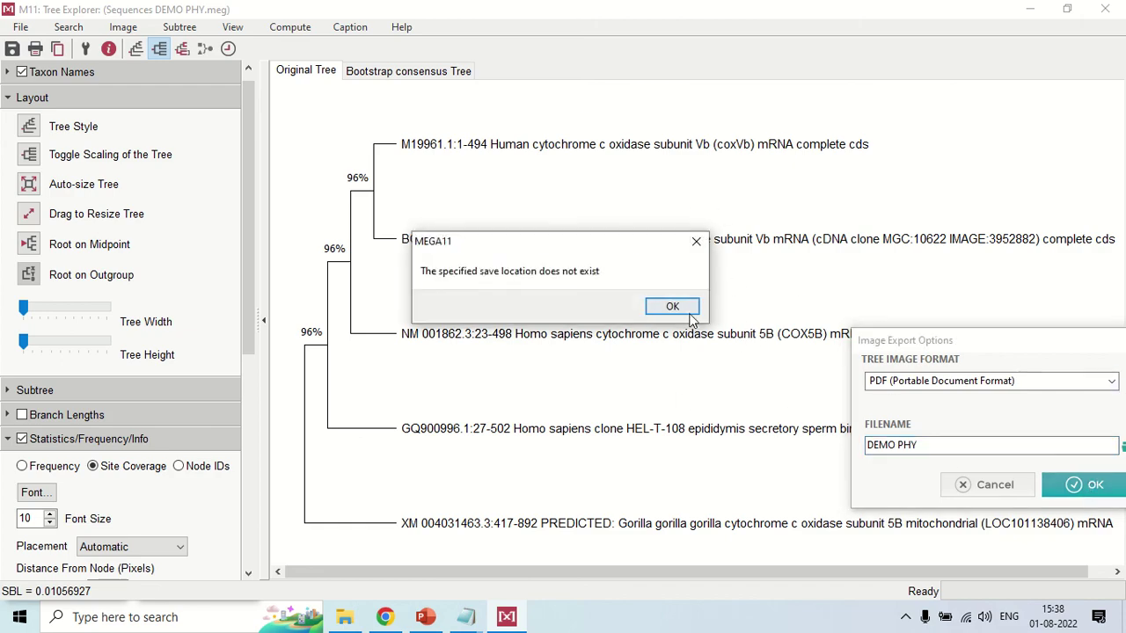
pyautogui.click(686, 311)
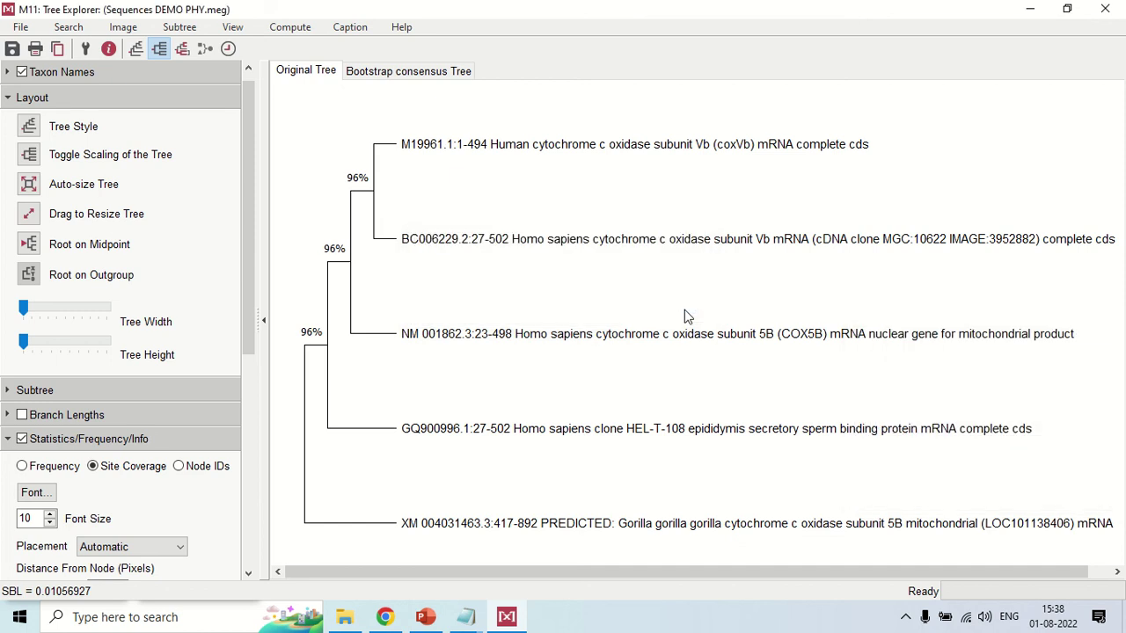
# Copy the image of the original tree to the clipboard
pyautogui.click(128, 29)
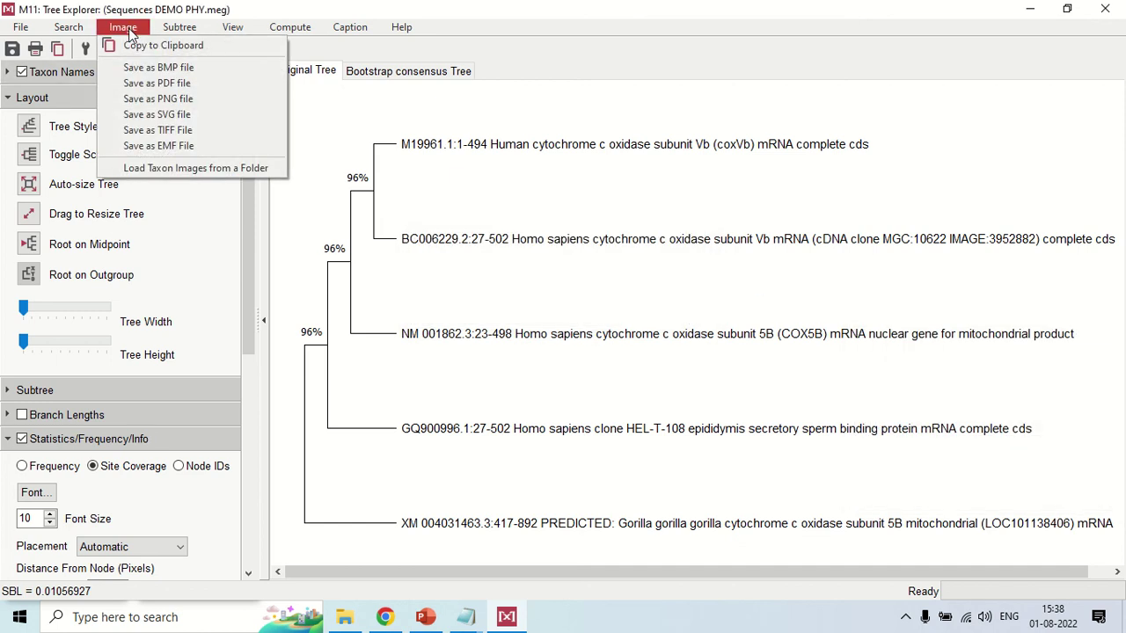
pyautogui.click(186, 51)
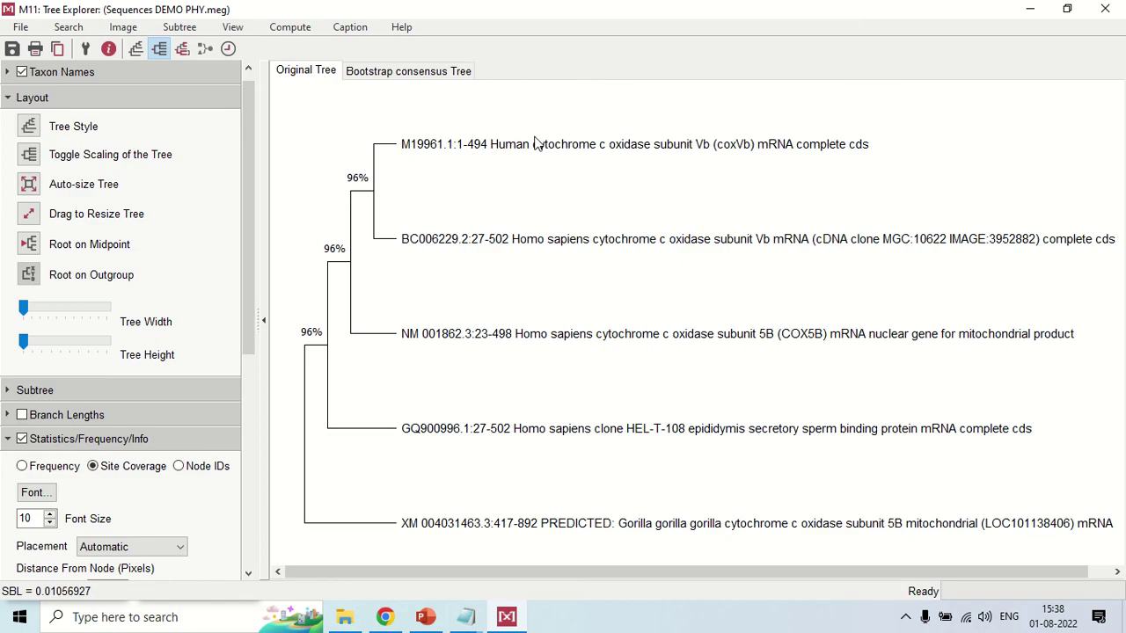